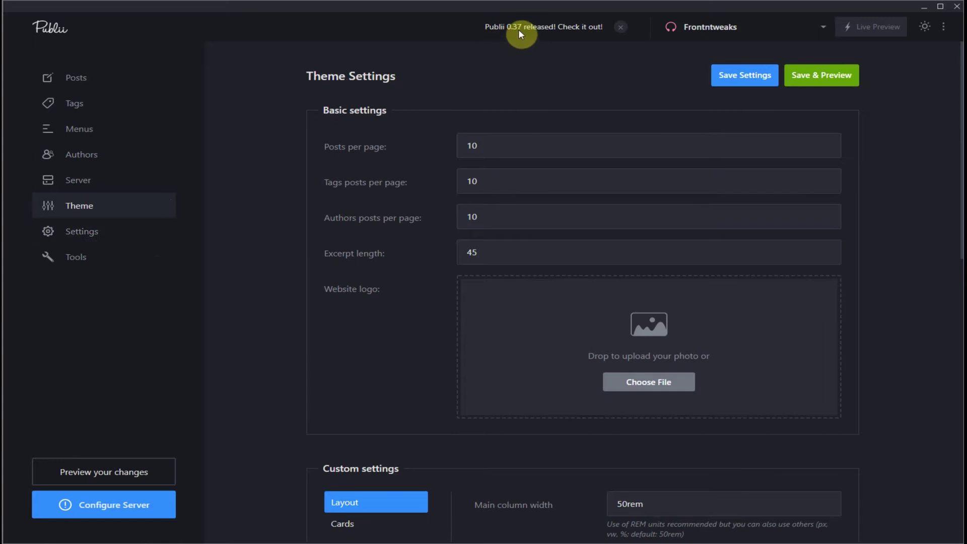
# Step: Switch from Theme Settings to the Frontntweaks site's Posts list of 75 posts
pyautogui.click(85, 83)
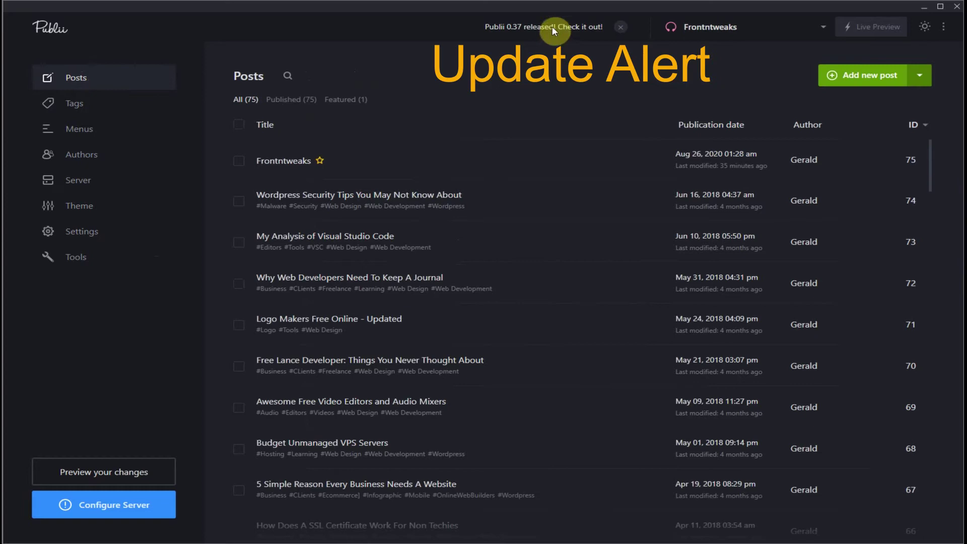
# Step: Open the Publii 0.37 release announcement on getpublii.com and start reading it
pyautogui.click(583, 31)
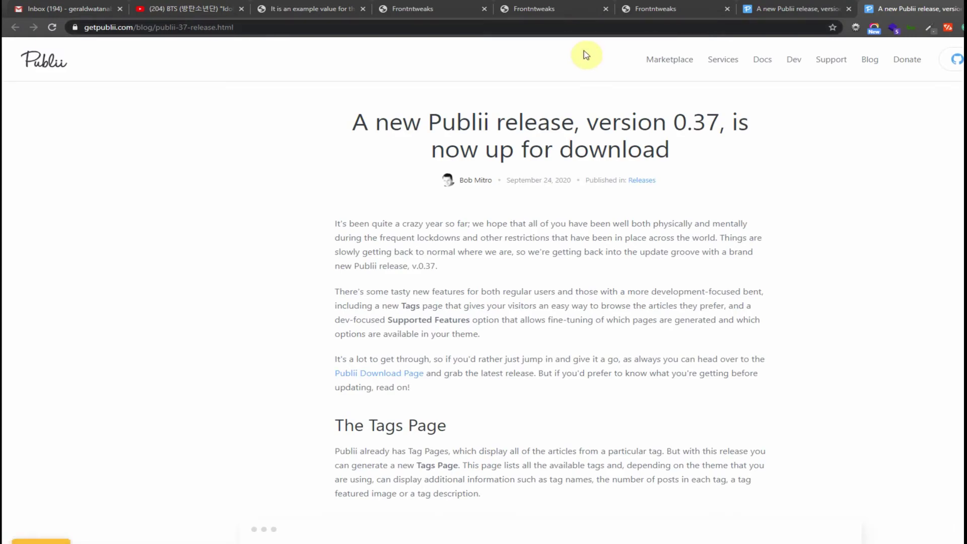
pyautogui.scroll(-5, 793, 176)
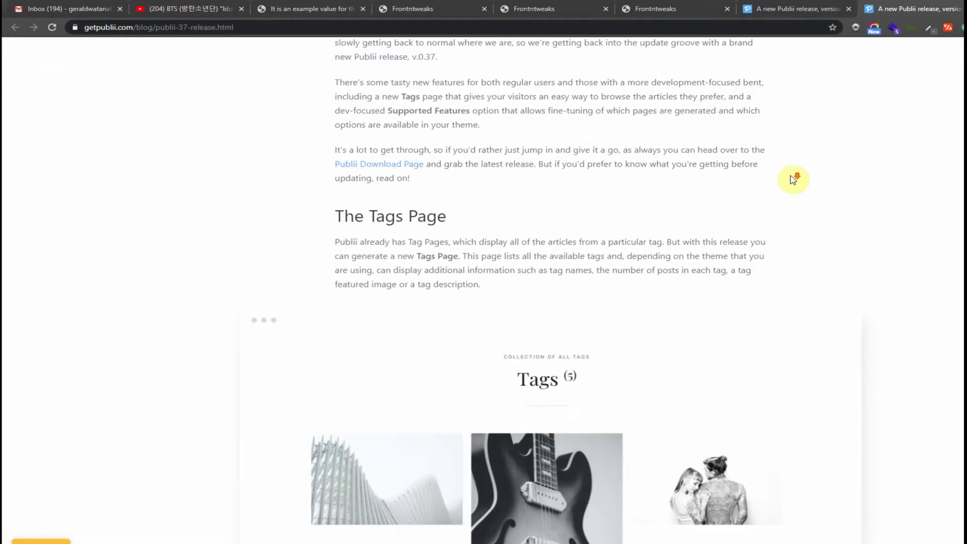
pyautogui.scroll(-8, 792, 179)
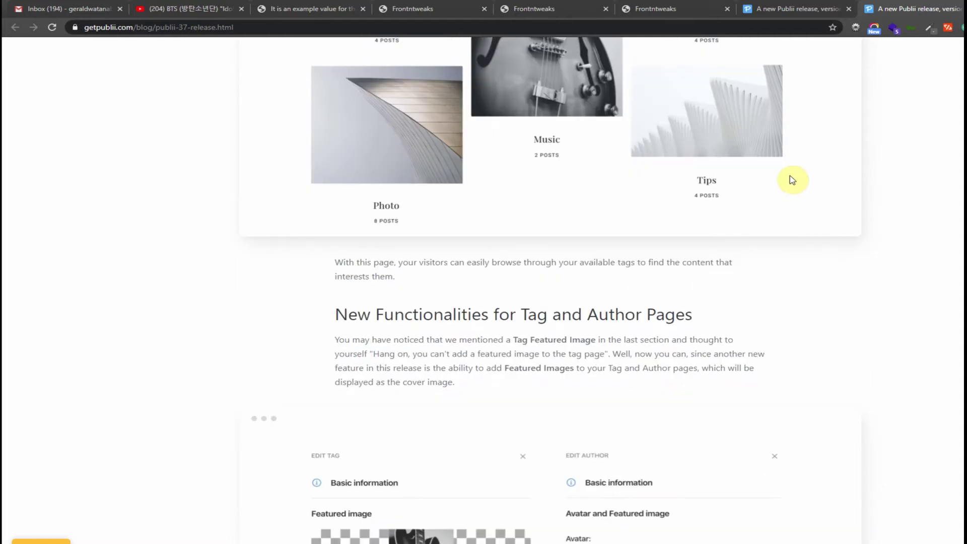
pyautogui.scroll(4, 792, 180)
pyautogui.scroll(-4, 792, 180)
pyautogui.scroll(-4, 792, 179)
pyautogui.scroll(-9, 792, 180)
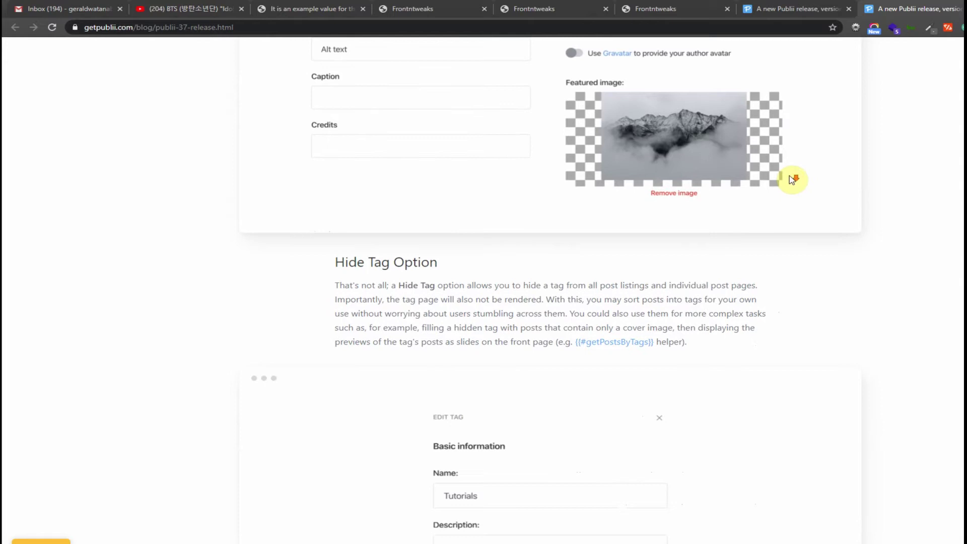
# Step: Scroll through the rest of the release post, then bring the Publii window back
pyautogui.scroll(-11, 792, 180)
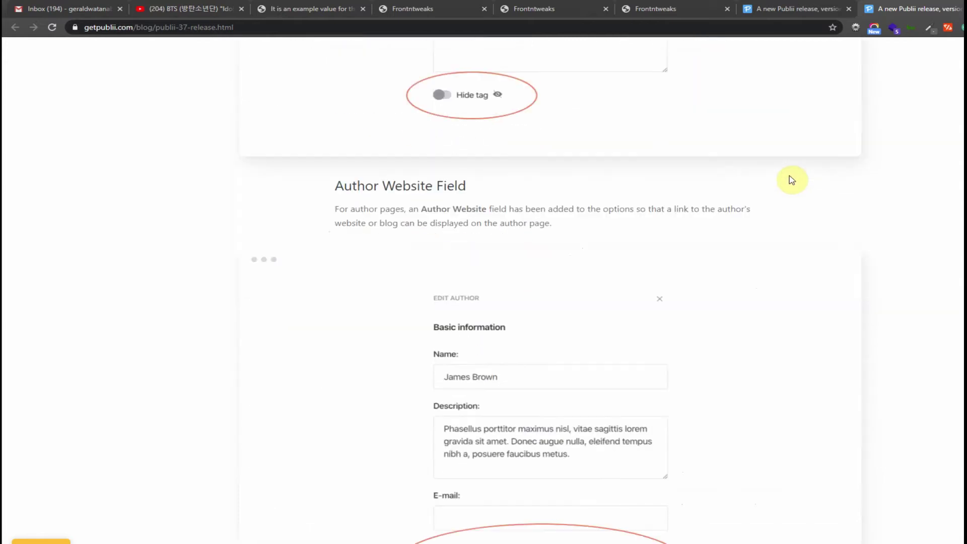
pyautogui.scroll(-8, 792, 179)
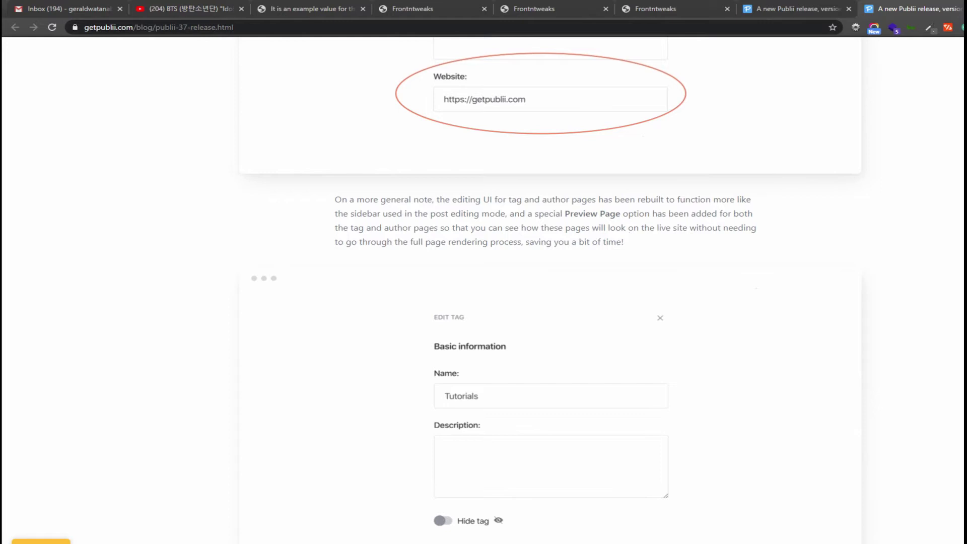
pyautogui.scroll(-12, 792, 180)
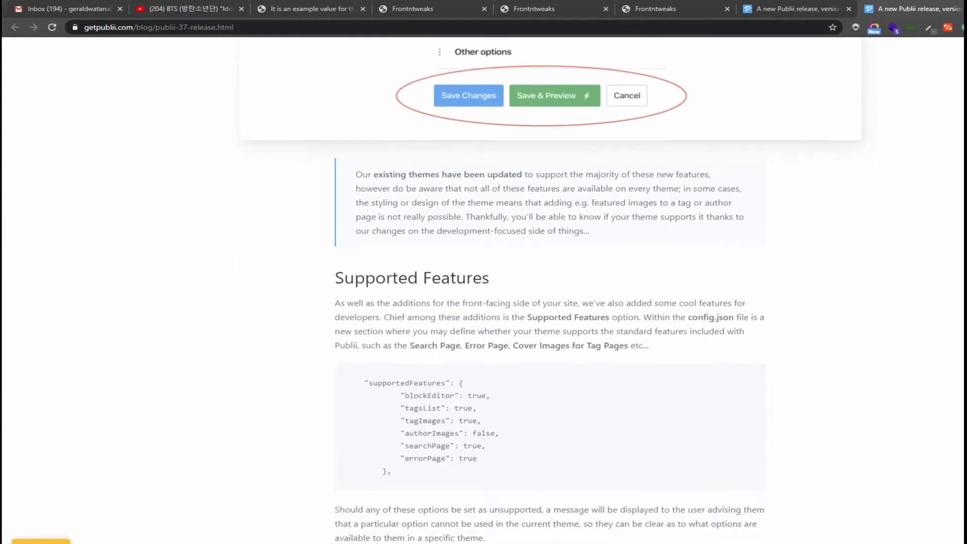
pyautogui.scroll(-3, 554, 292)
pyautogui.scroll(20, 554, 292)
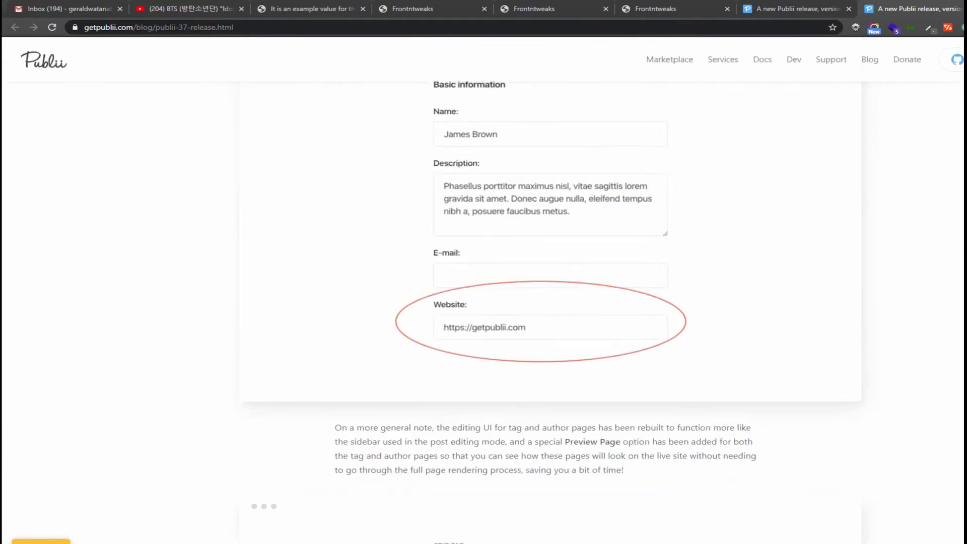
pyautogui.scroll(15, 554, 292)
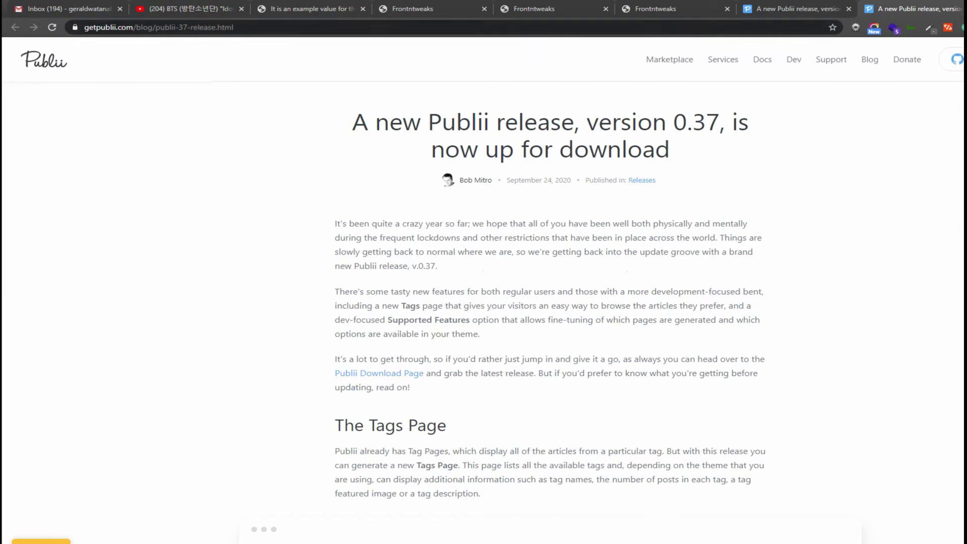
pyautogui.click(539, 503)
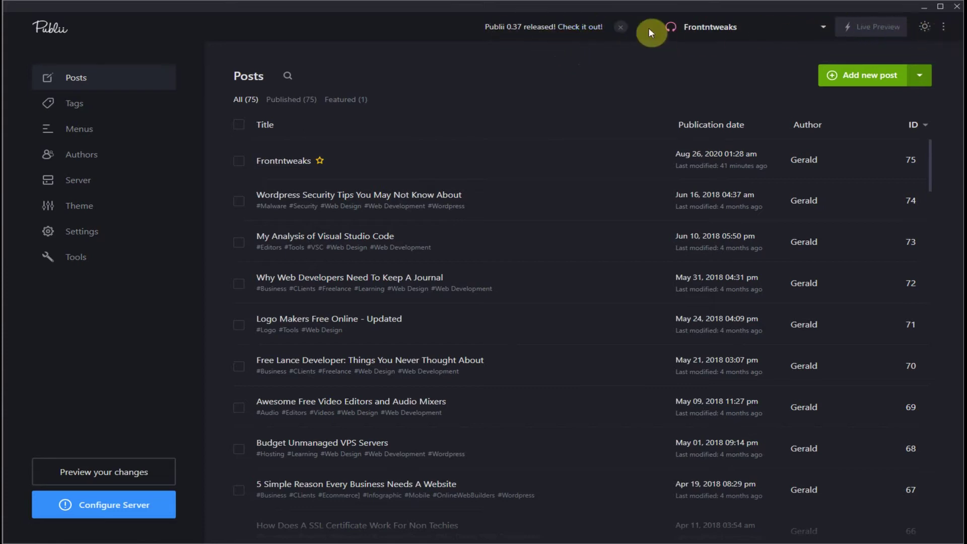
pyautogui.click(943, 28)
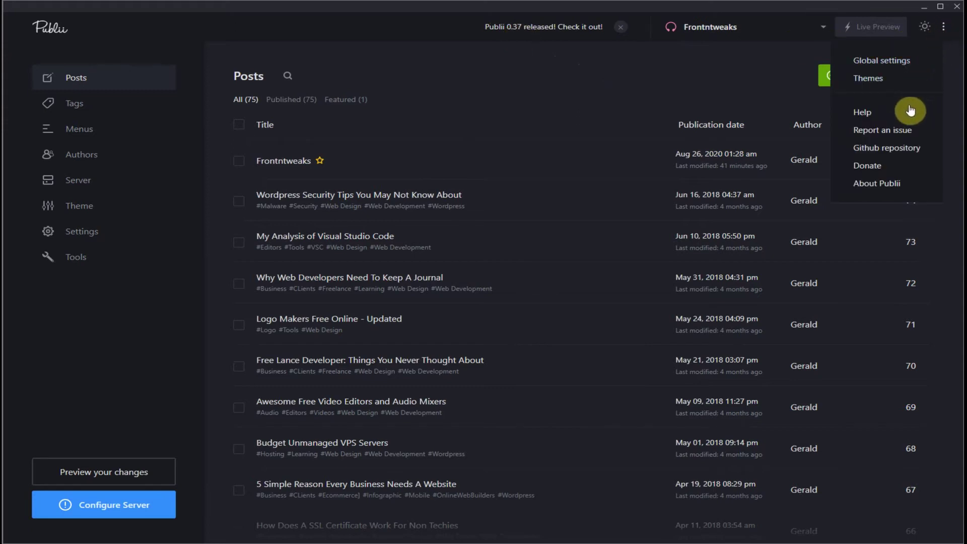
pyautogui.click(888, 185)
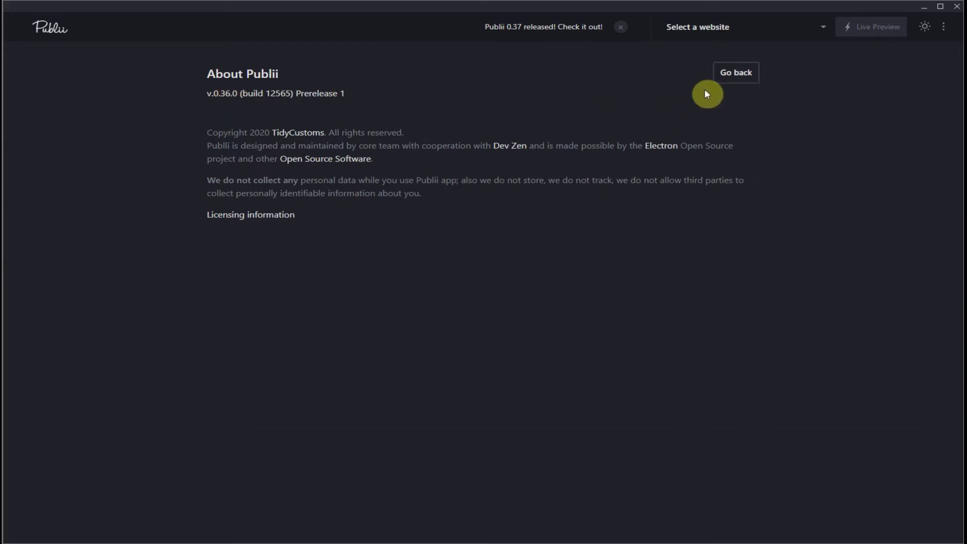
pyautogui.click(725, 79)
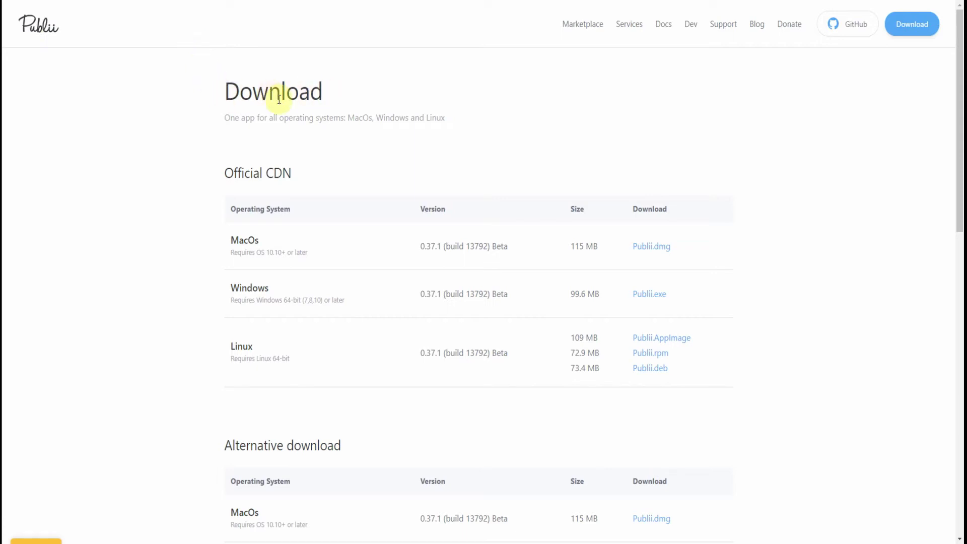
# Step: Download the Windows installer Publii-0.37.1.exe and close the newsletter sign-up popup
pyautogui.click(665, 293)
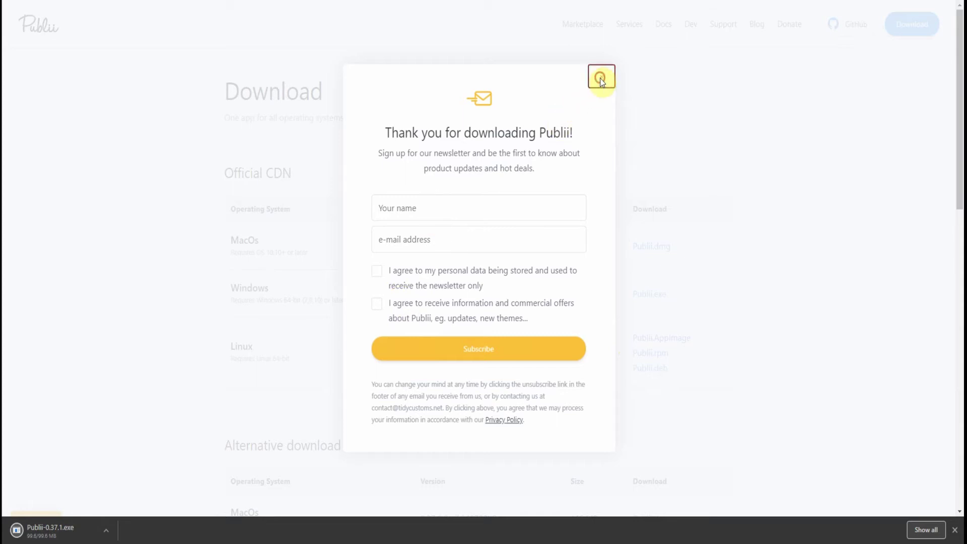
pyautogui.click(601, 79)
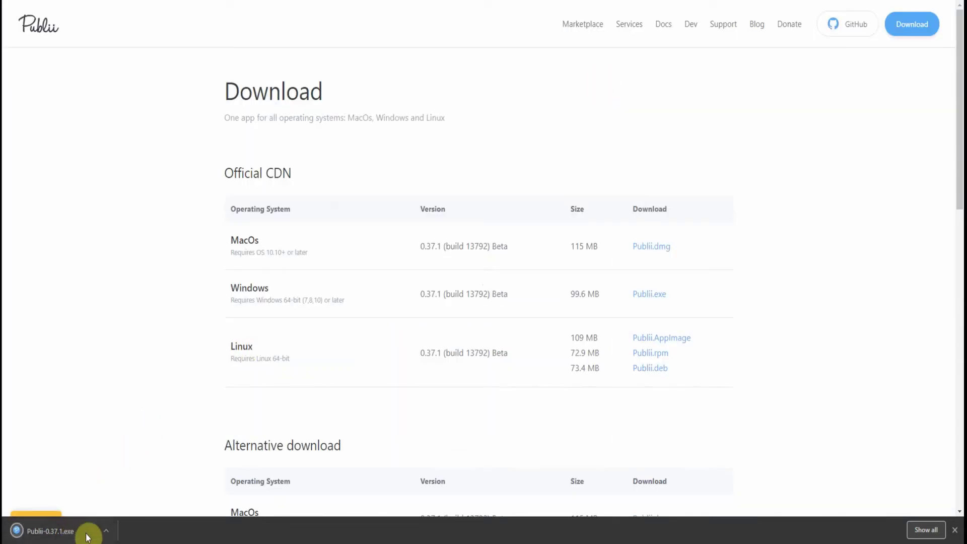
# Step: Run Publii-0.37.1.exe, accept the license, and let setup close the running Publii
pyautogui.click(45, 532)
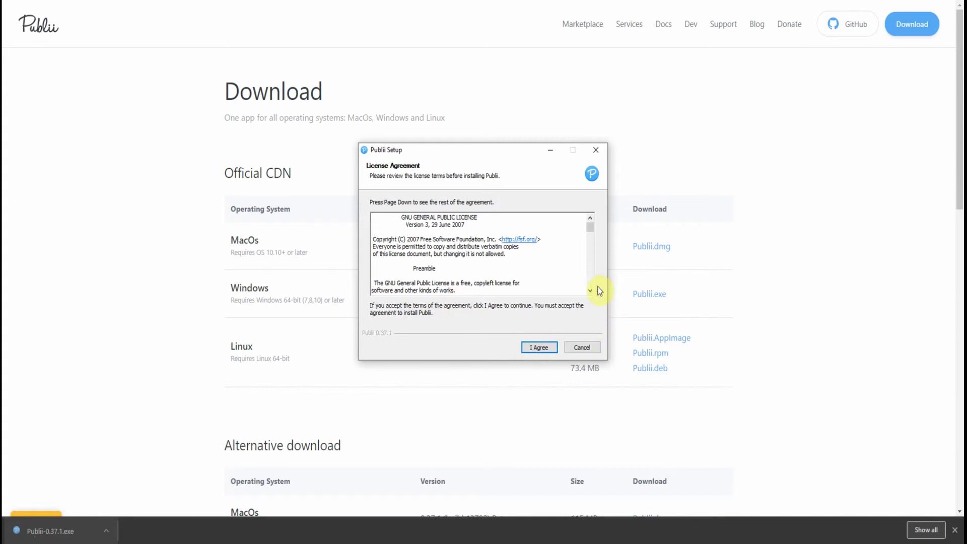
pyautogui.scroll(-5, 587, 241)
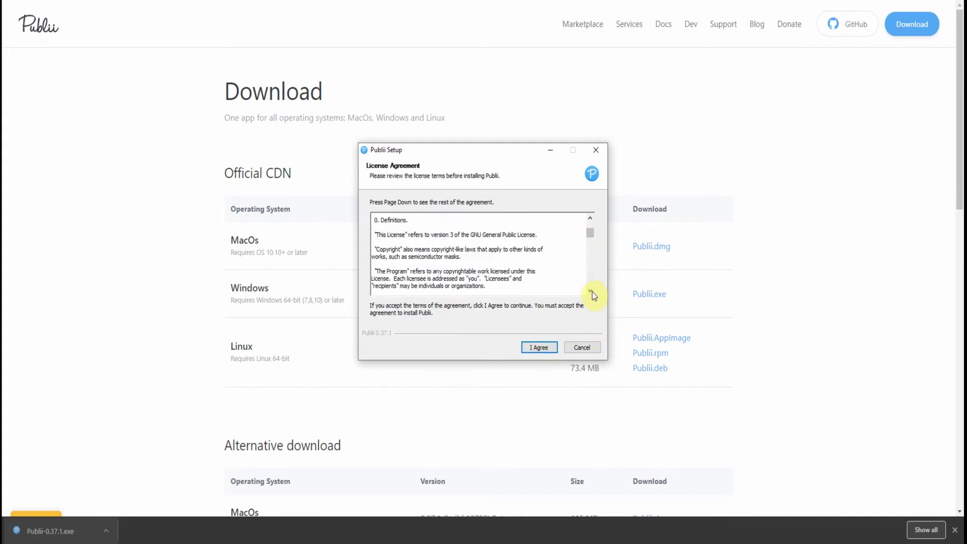
pyautogui.scroll(-3, 589, 291)
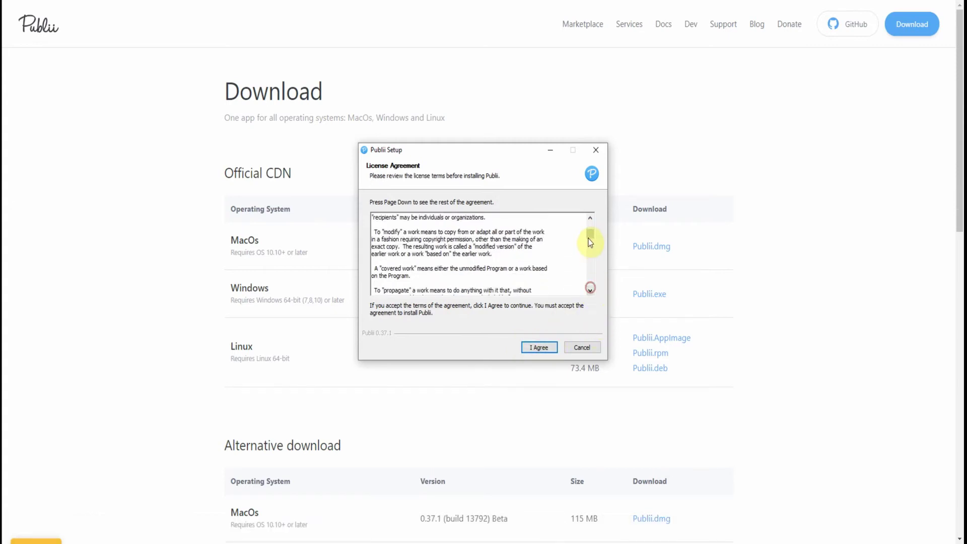
pyautogui.moveTo(590, 242); pyautogui.dragTo(590, 282)
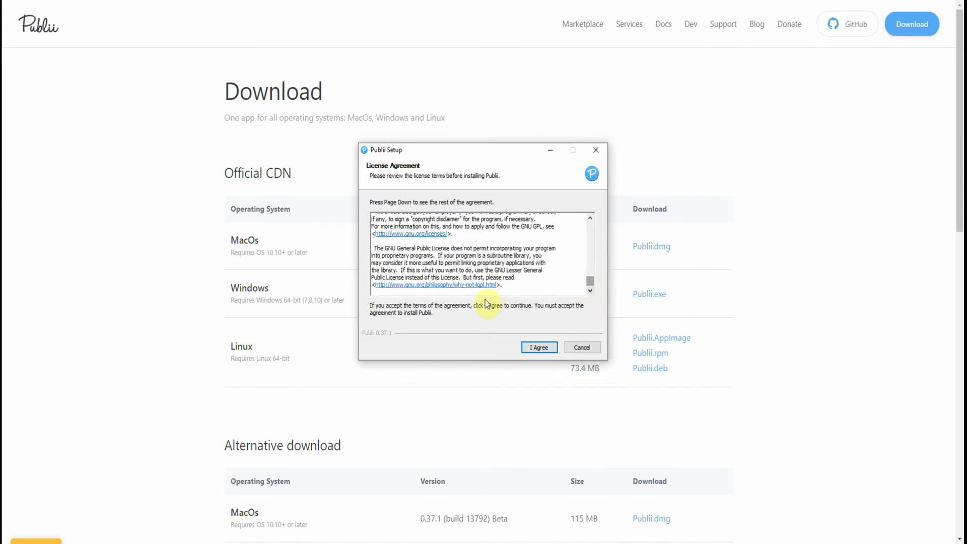
pyautogui.click(541, 347)
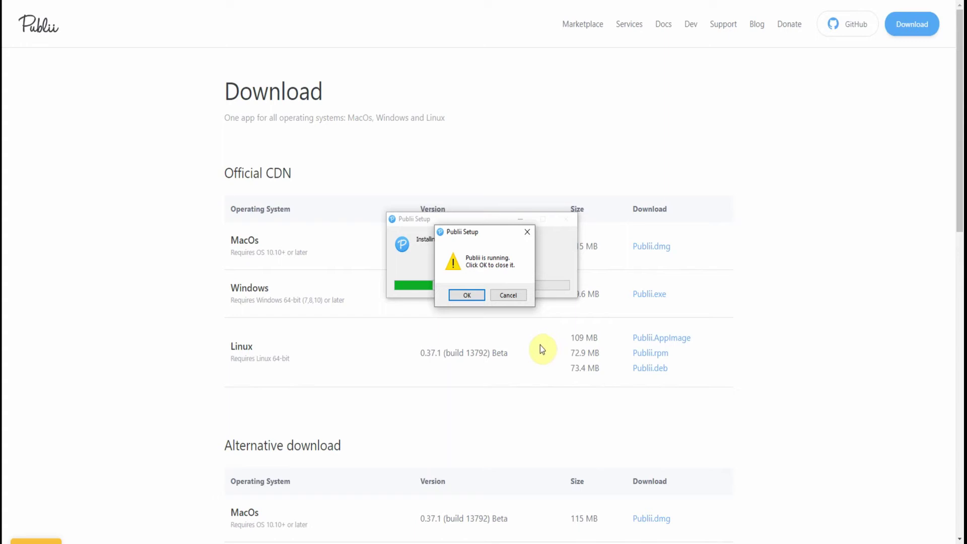
pyautogui.click(476, 296)
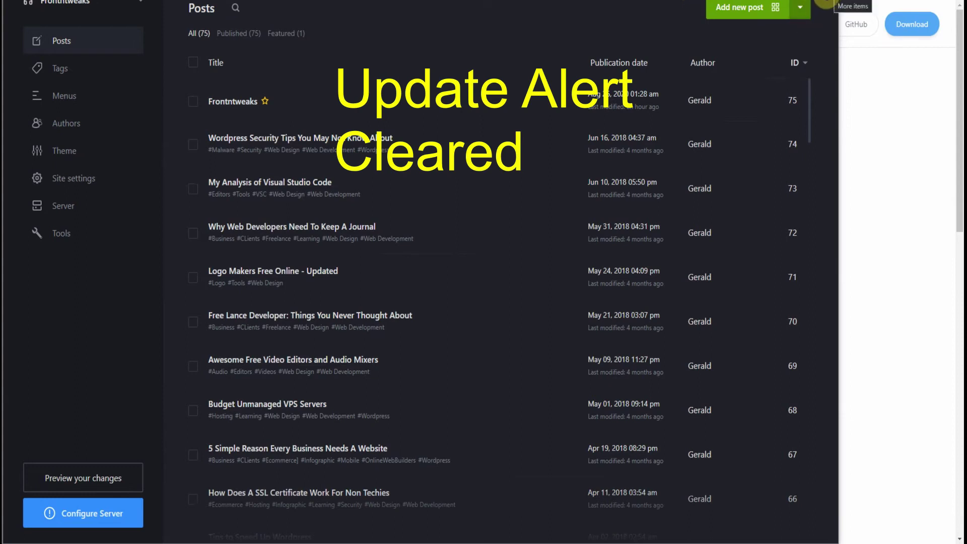
pyautogui.click(825, 2)
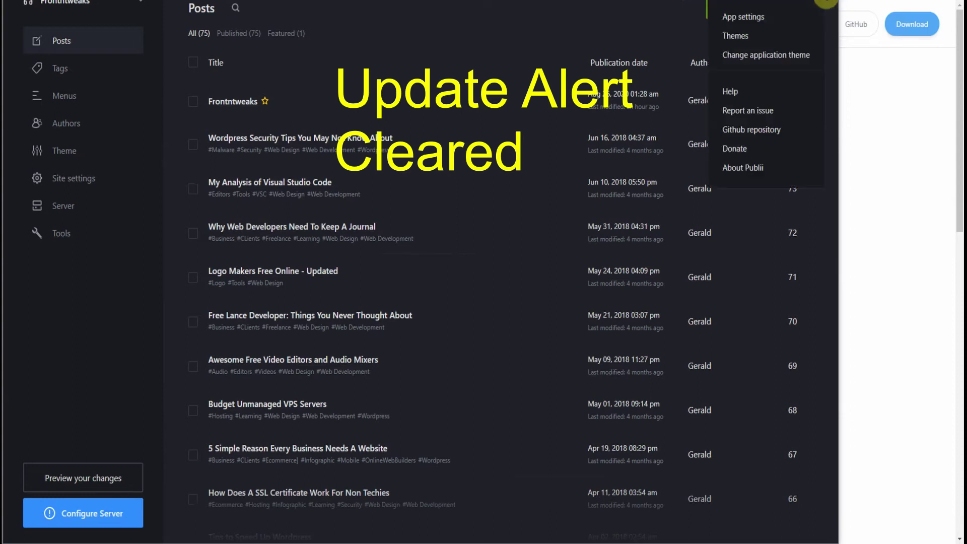
pyautogui.click(751, 172)
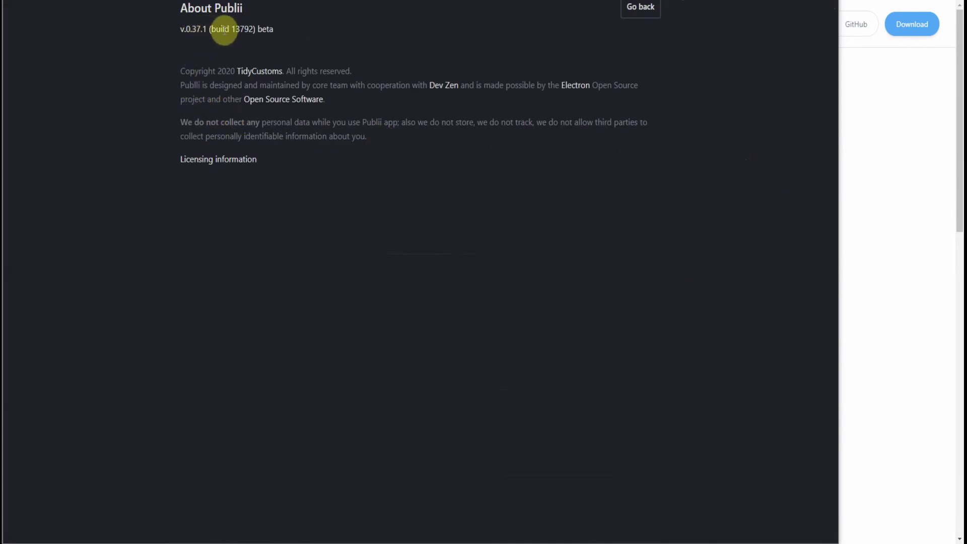
pyautogui.click(640, 9)
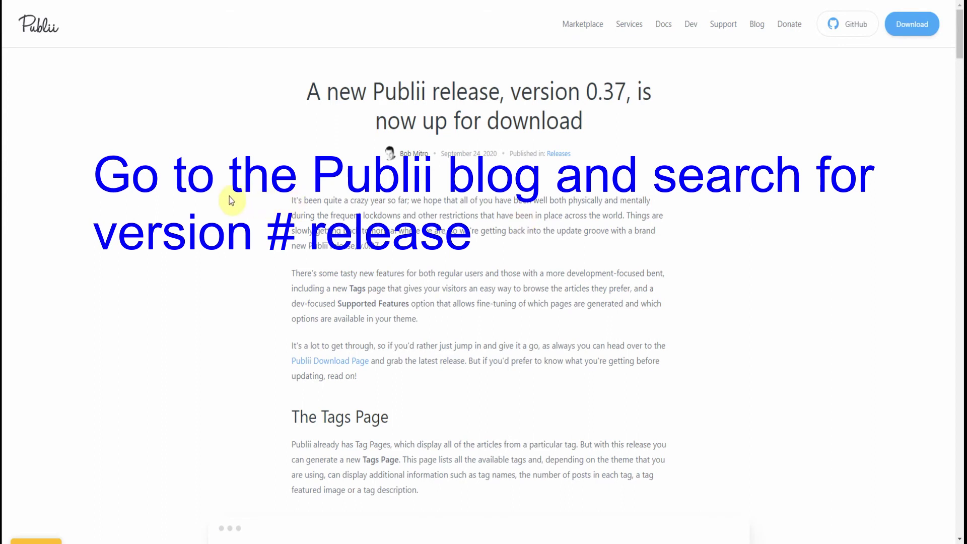
# Step: Read the 'A new Publii release, version 0.37' post down to its config.json Supported Features section
pyautogui.scroll(-1, 604, 209)
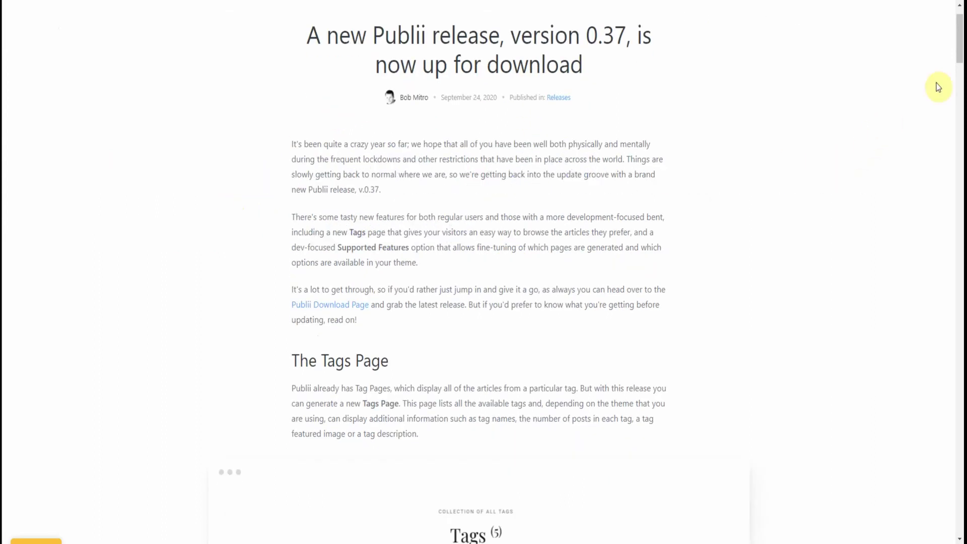
pyautogui.moveTo(960, 60); pyautogui.dragTo(961, 340)
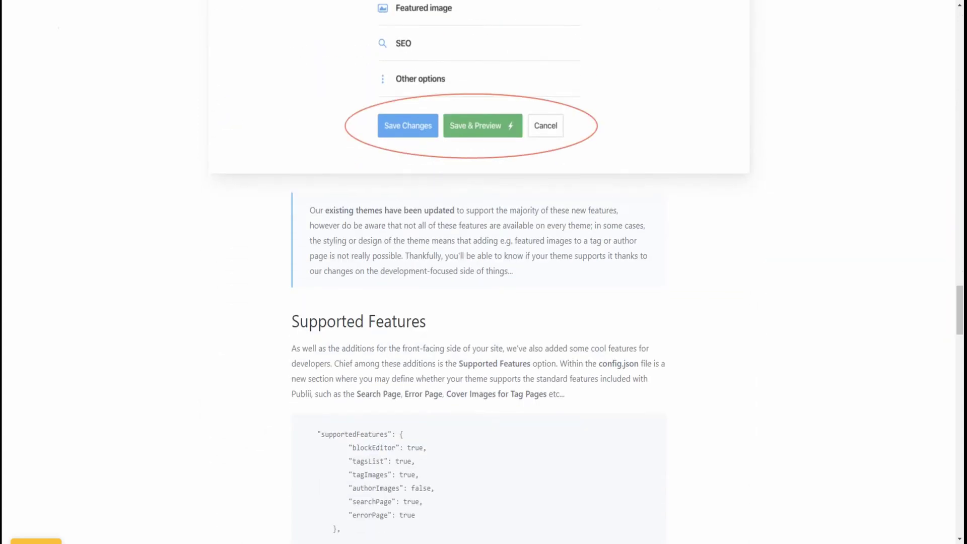
pyautogui.scroll(-5, 808, 216)
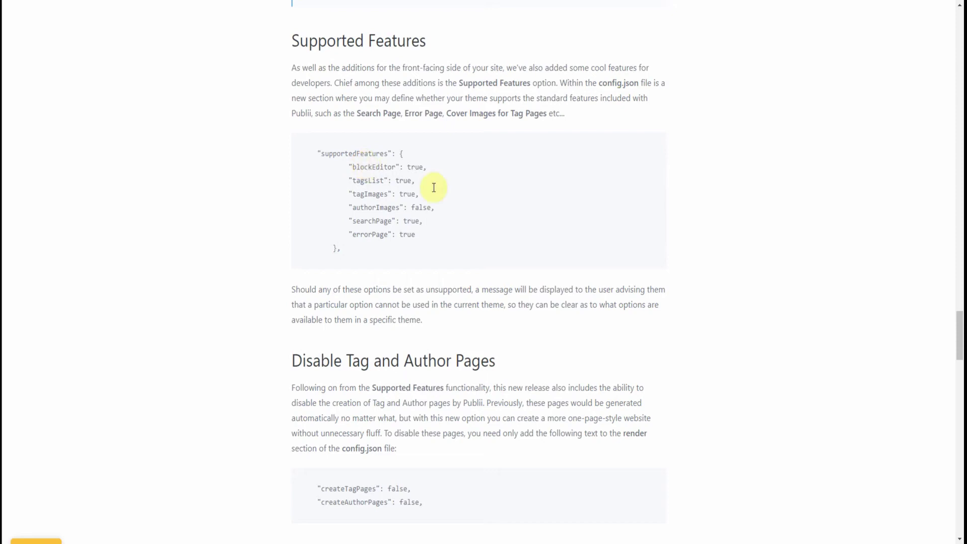
pyautogui.scroll(-2, 549, 268)
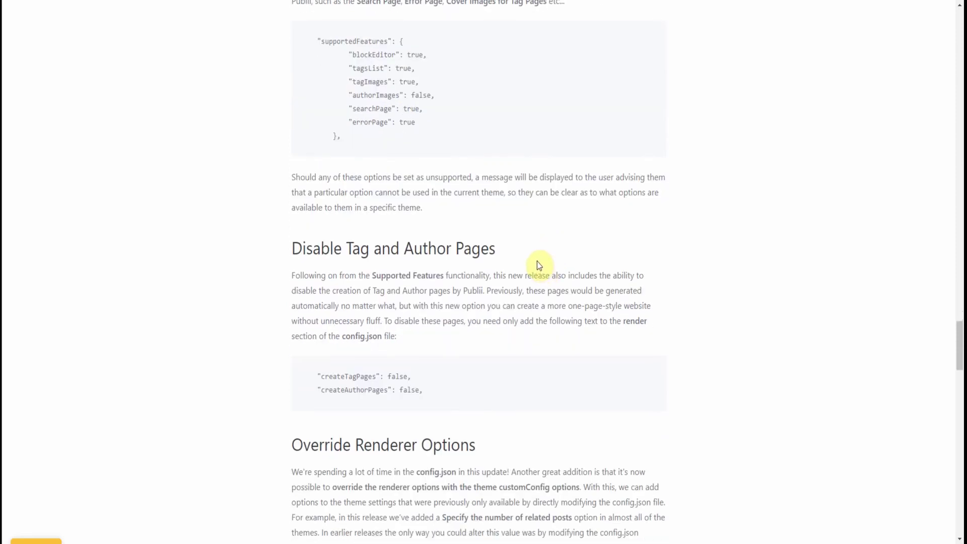
pyautogui.scroll(-2, 537, 263)
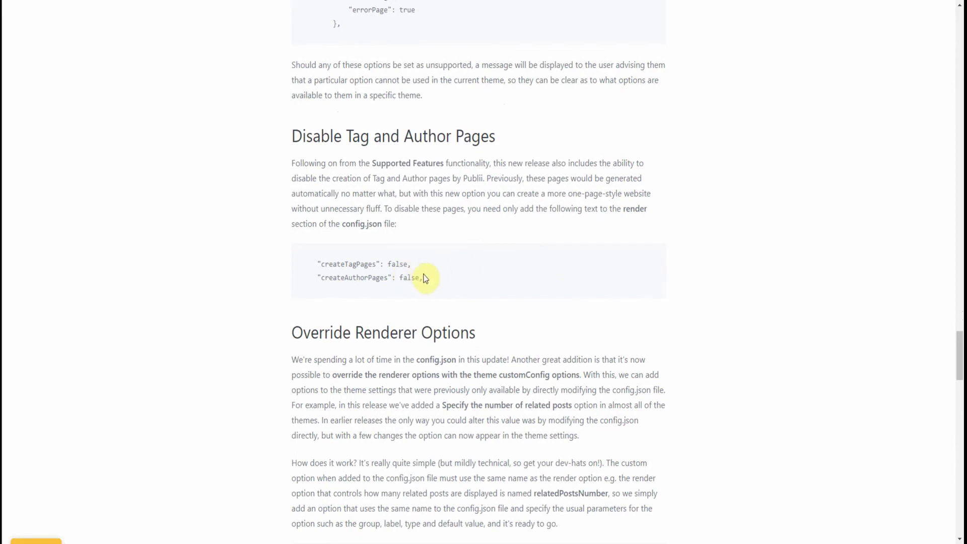
pyautogui.scroll(-6, 425, 275)
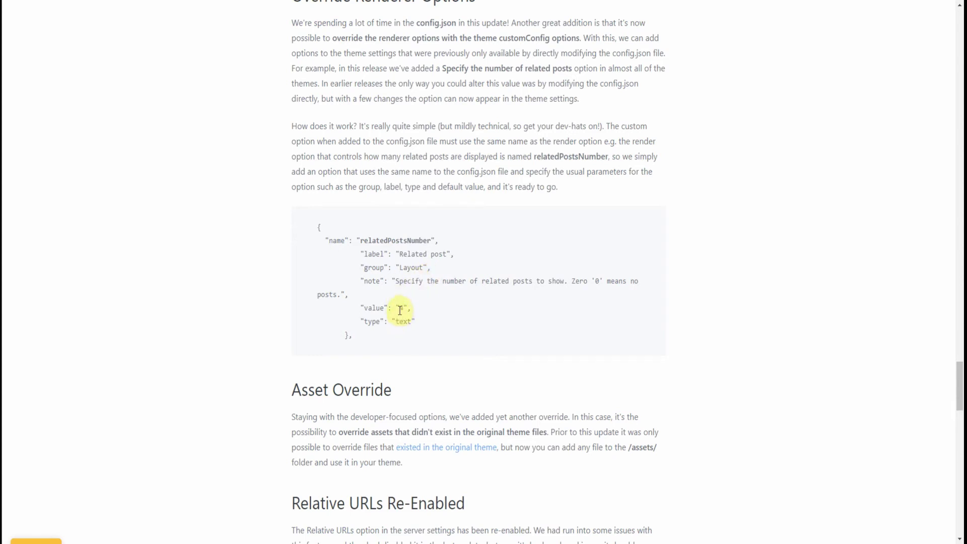
pyautogui.scroll(8, 498, 274)
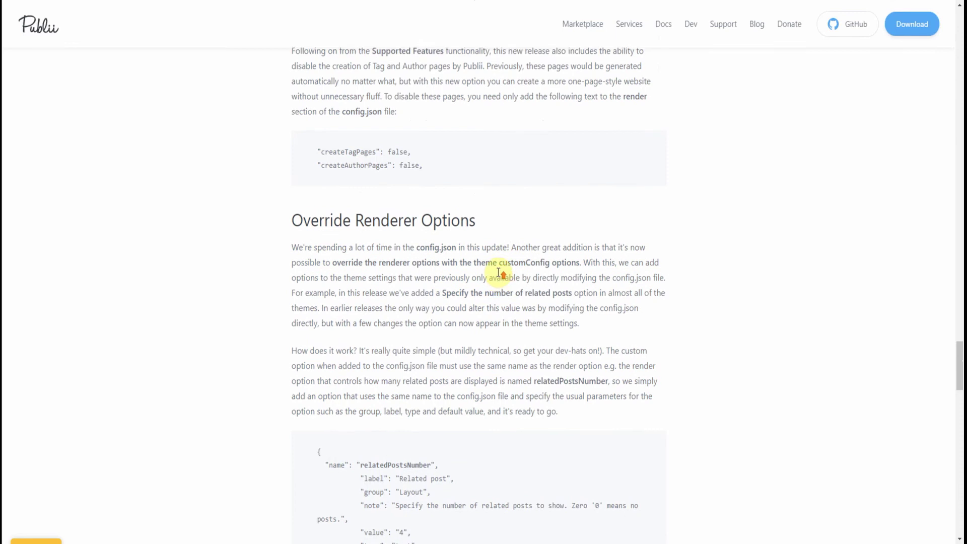
pyautogui.scroll(8, 499, 272)
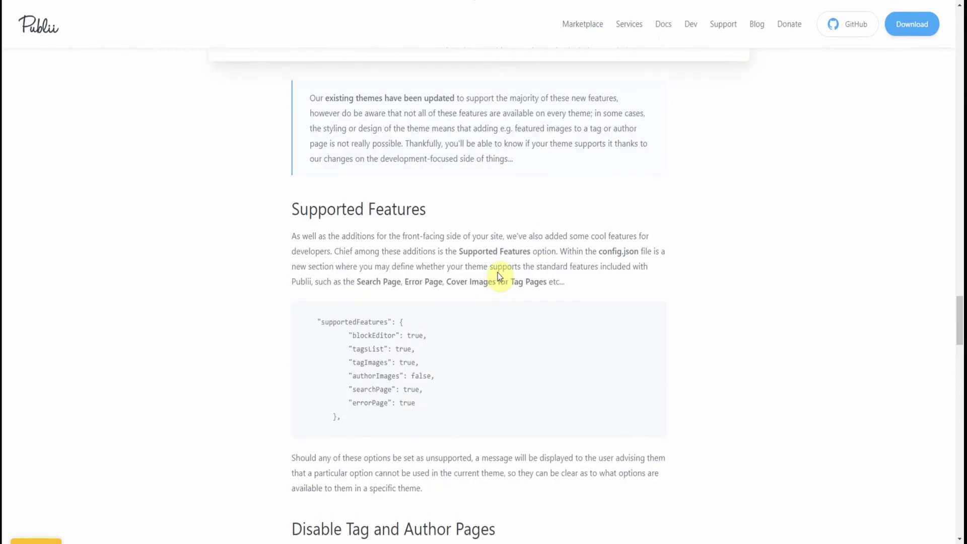
pyautogui.scroll(-6, 498, 273)
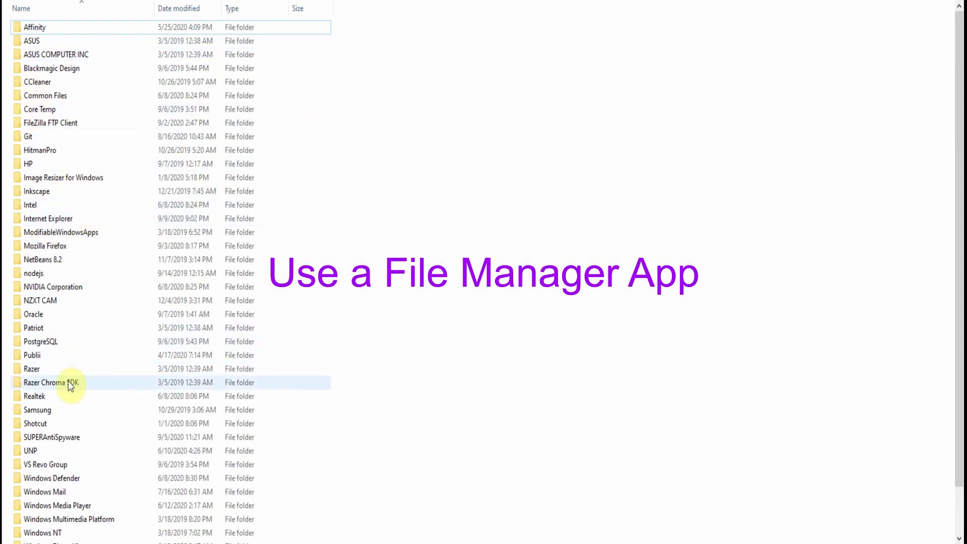
# Step: Browse Program Files > Publii > resources into the simple theme folder and select config.json
pyautogui.doubleClick(44, 355)
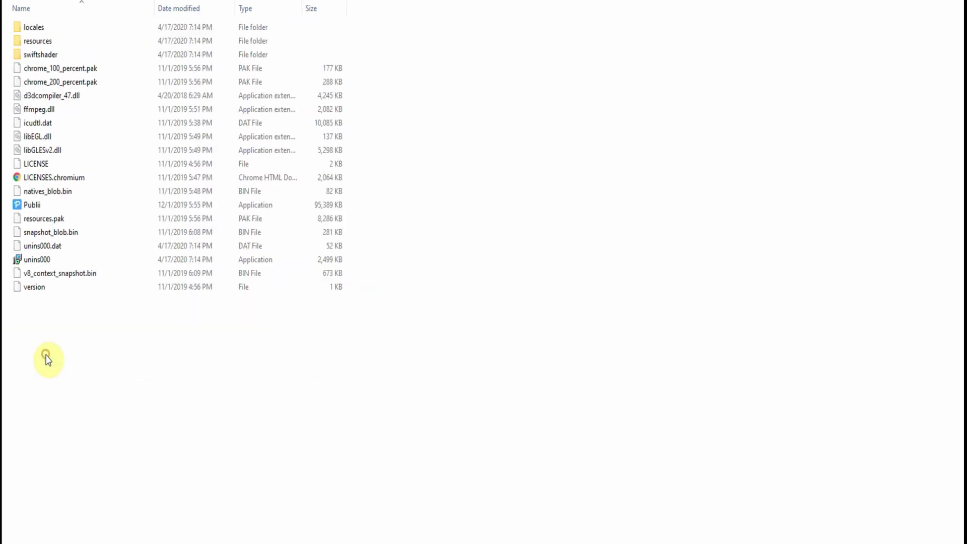
pyautogui.doubleClick(56, 42)
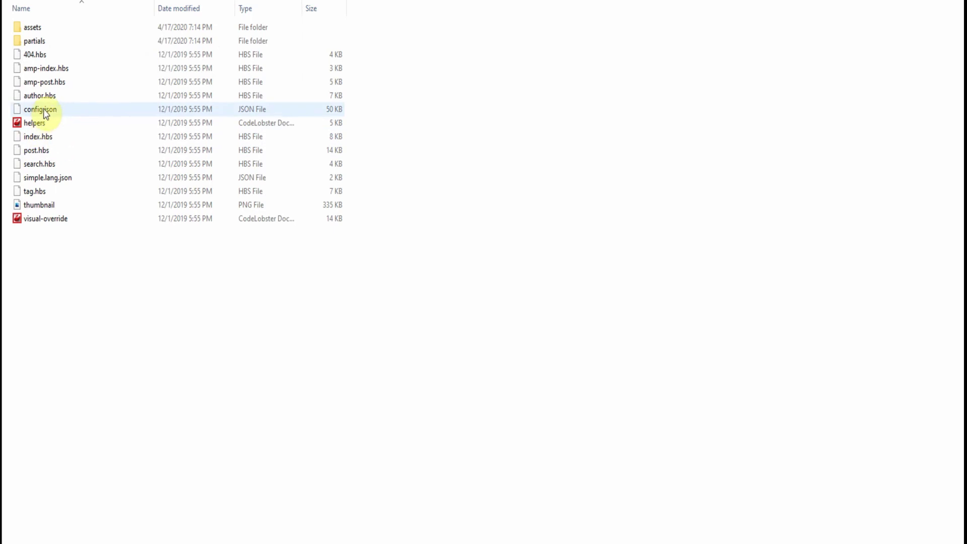
pyautogui.click(44, 110)
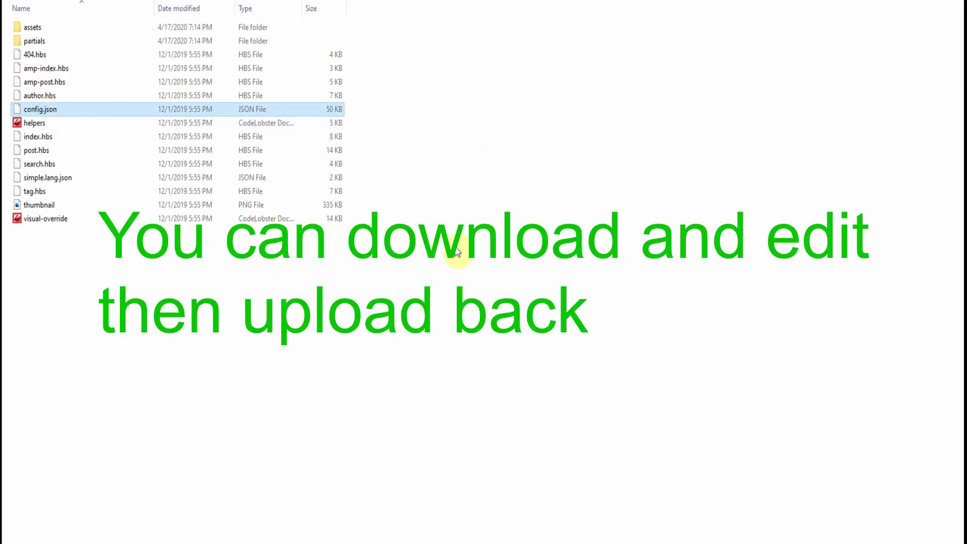
# Step: Bring up the simple theme's config.json in VS Code and scroll through its layout options
pyautogui.moveTo(425, 542)
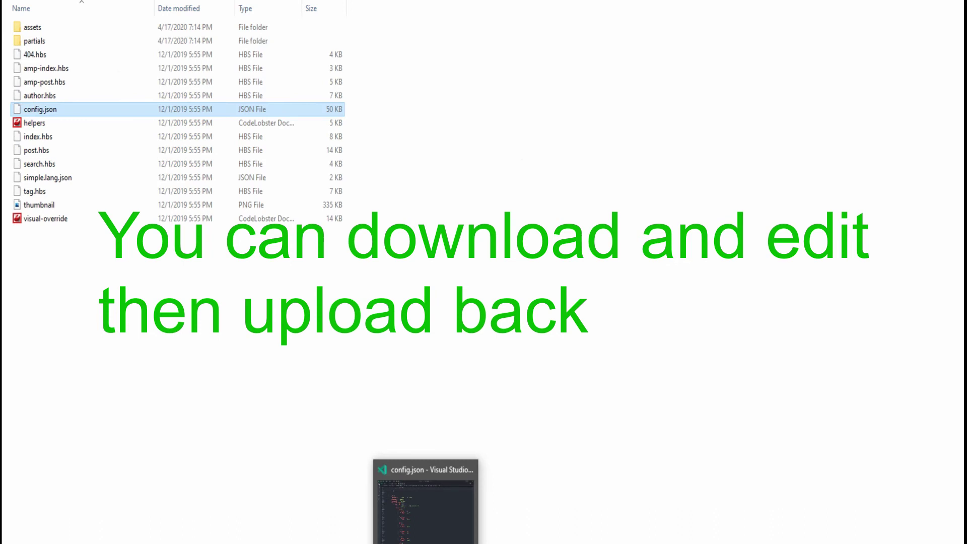
pyautogui.click(425, 541)
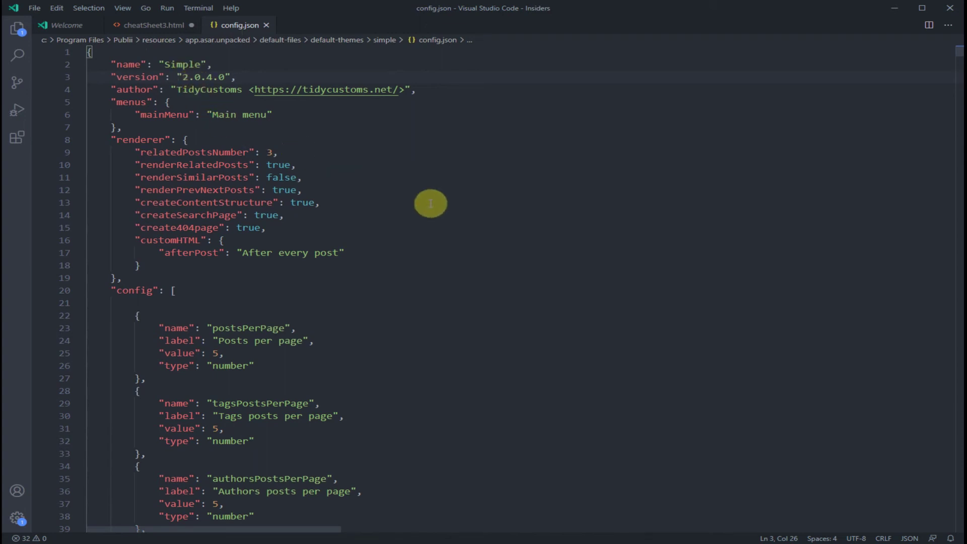
pyautogui.scroll(-2, 434, 211)
pyautogui.scroll(-2, 438, 218)
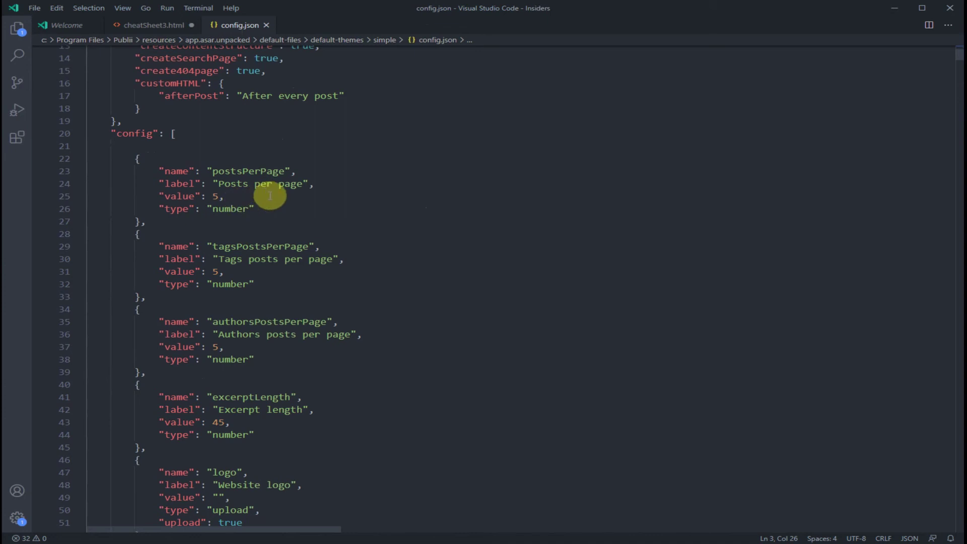
pyautogui.scroll(-1, 308, 215)
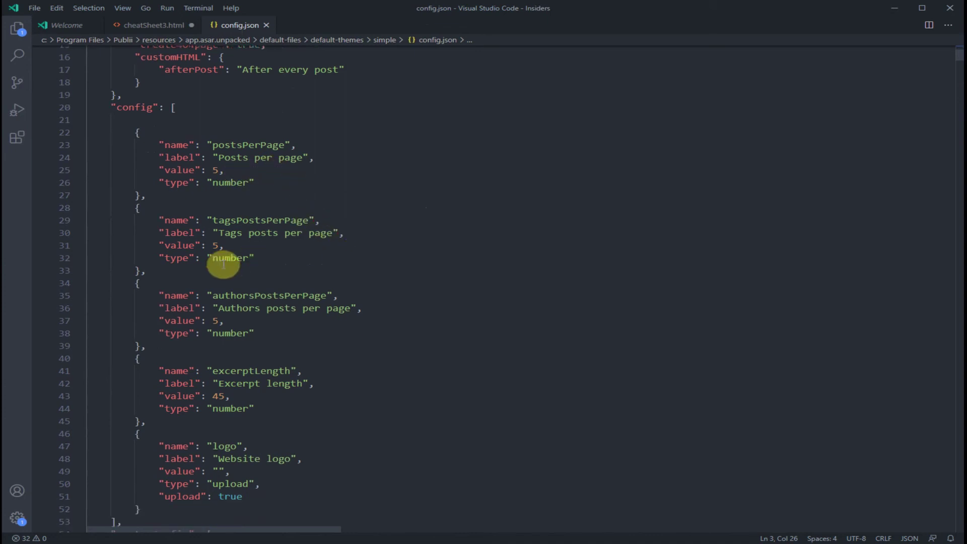
pyautogui.scroll(-8, 235, 244)
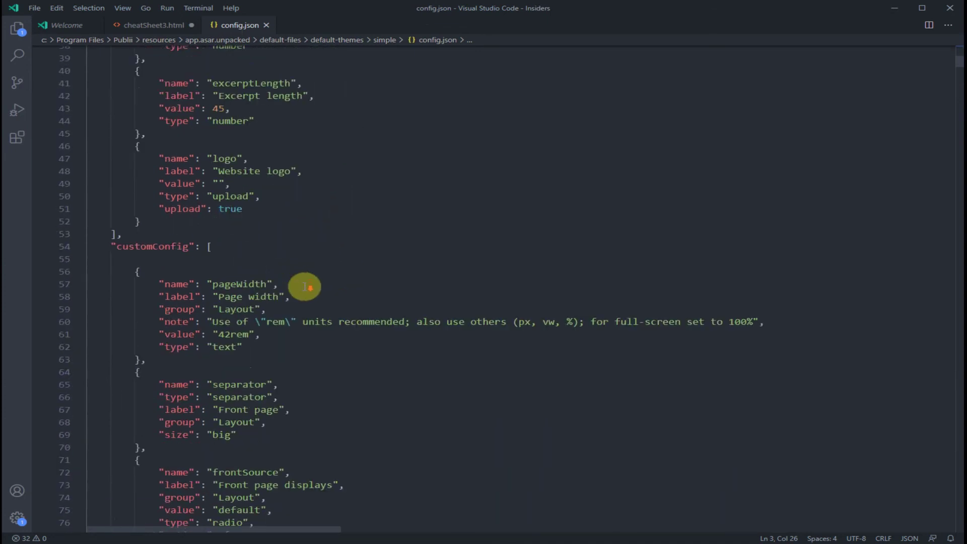
pyautogui.scroll(-2, 305, 287)
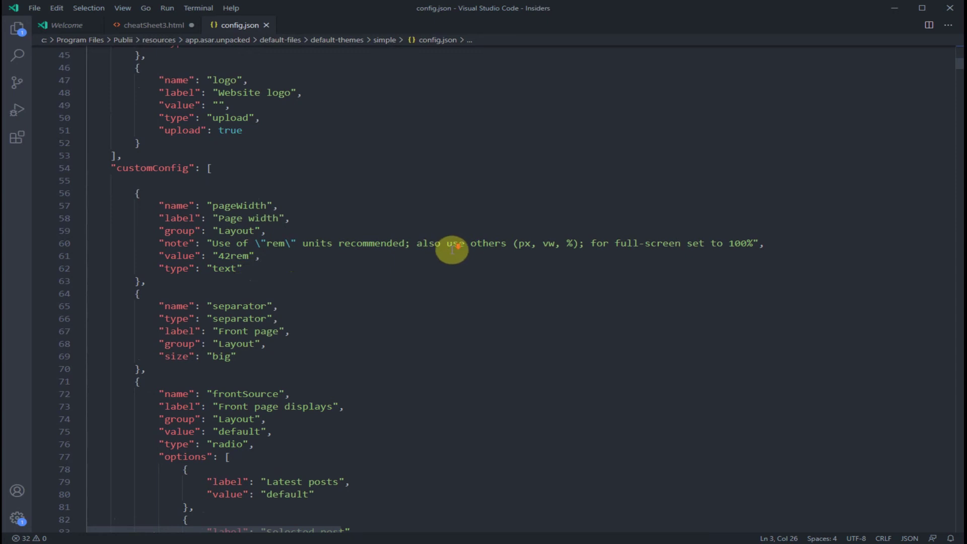
pyautogui.scroll(-5, 456, 252)
pyautogui.scroll(-3, 455, 252)
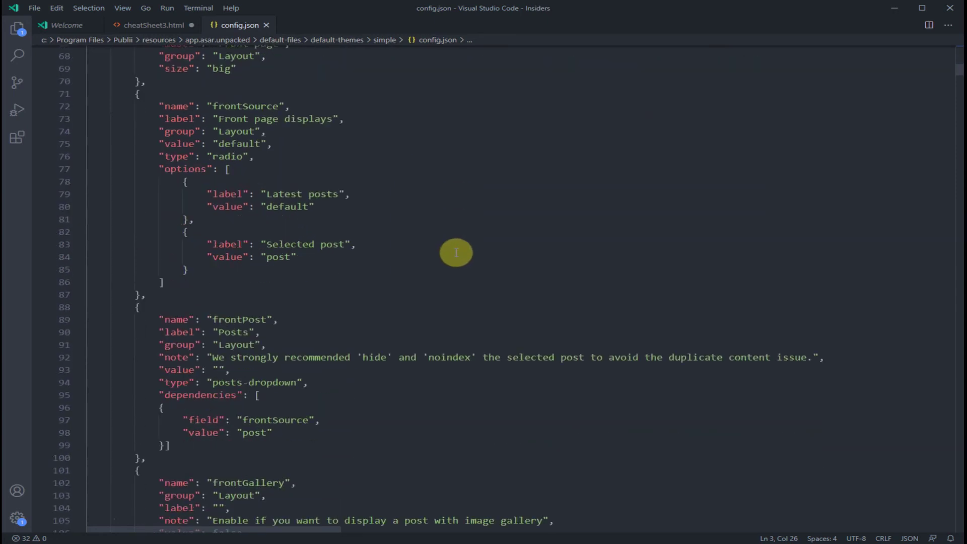
pyautogui.scroll(-3, 456, 252)
pyautogui.scroll(-3, 456, 252)
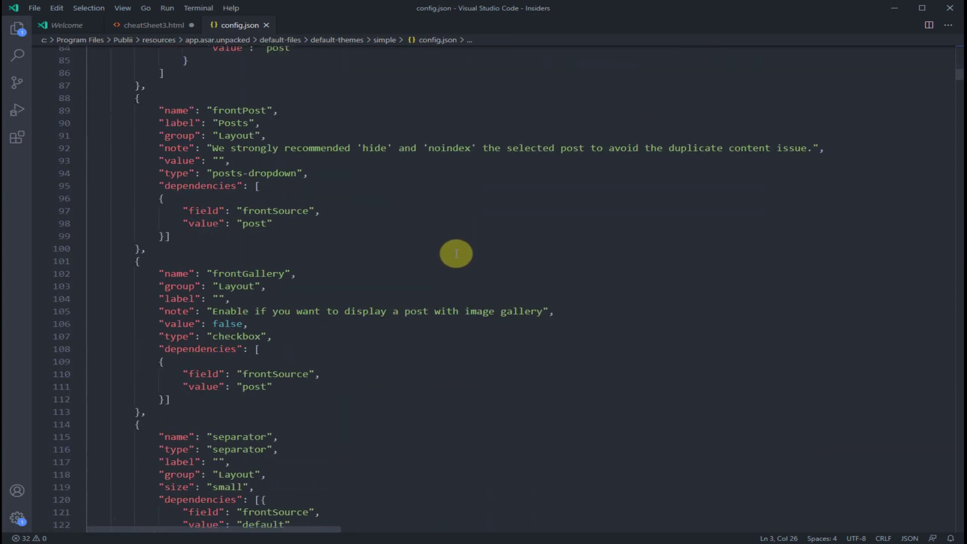
pyautogui.scroll(-9, 455, 254)
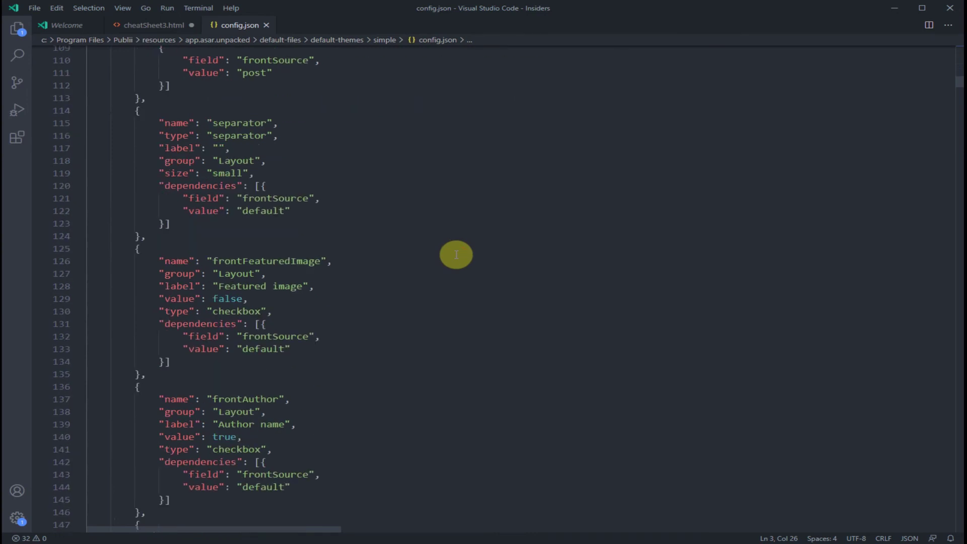
pyautogui.scroll(-3, 456, 254)
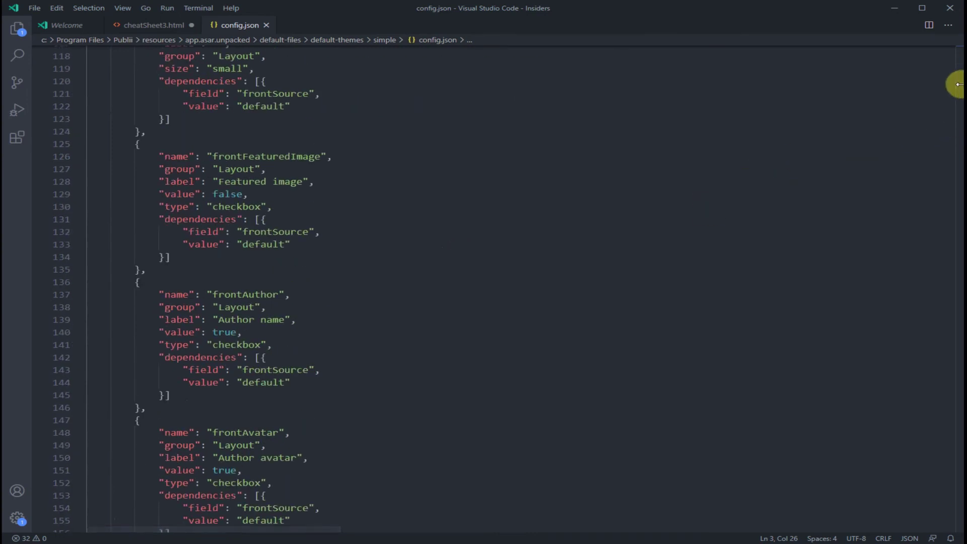
# Step: Jump to the end of the 1,675-line file and scroll back up to customElements
pyautogui.moveTo(958, 84); pyautogui.dragTo(959, 112)
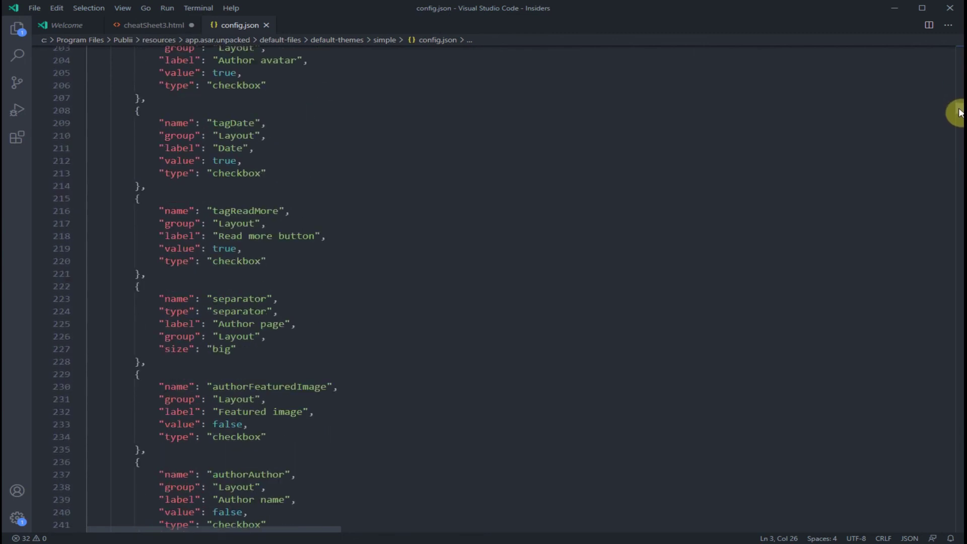
pyautogui.scroll(-6, 635, 269)
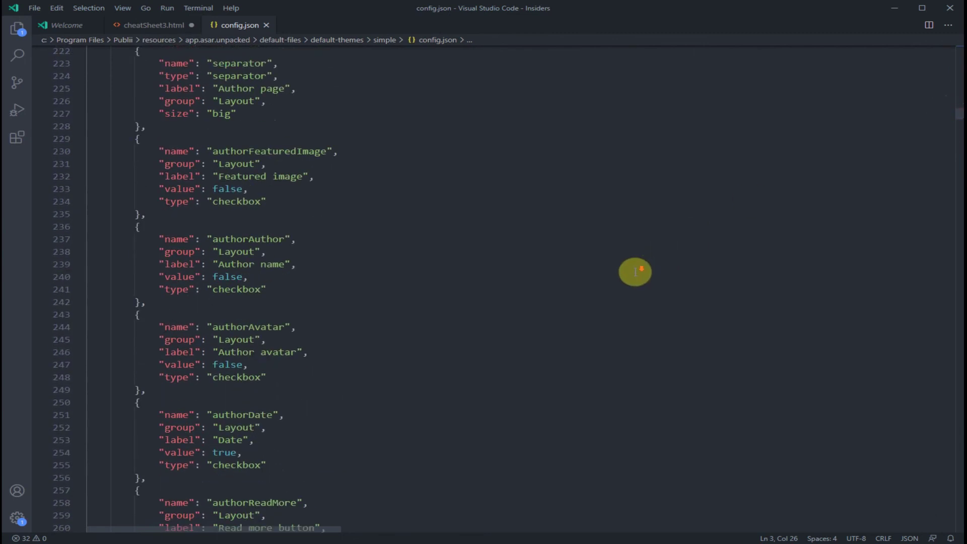
pyautogui.scroll(-10, 635, 272)
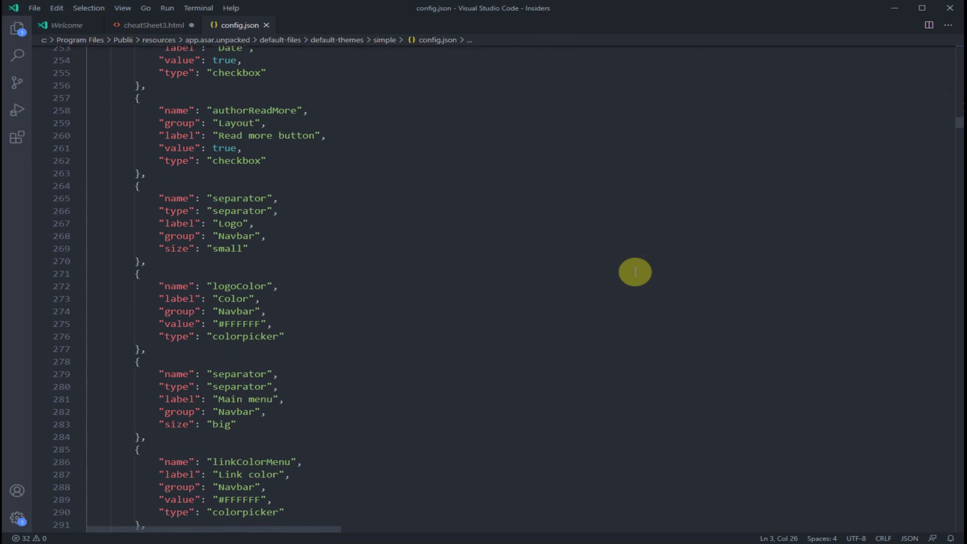
pyautogui.click(959, 526)
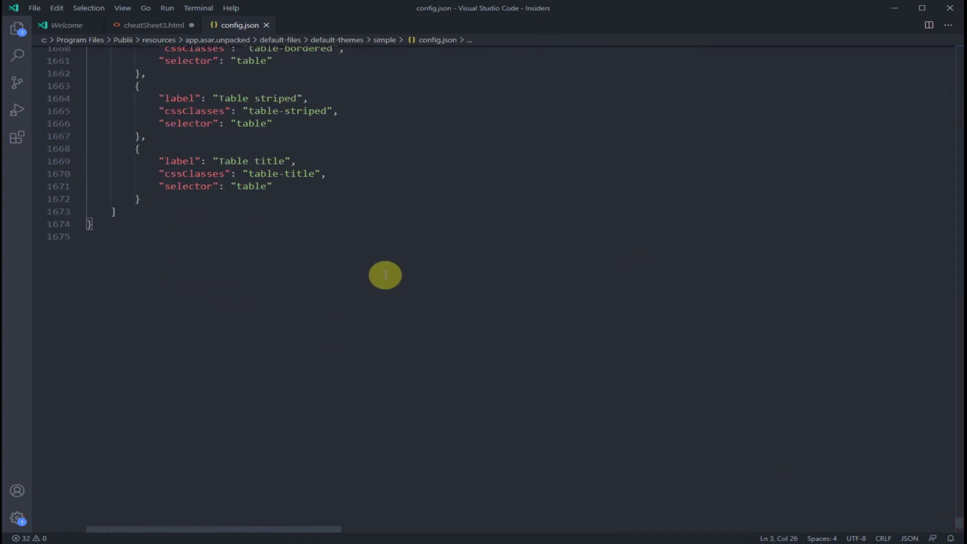
pyautogui.scroll(2, 398, 274)
pyautogui.scroll(6, 398, 274)
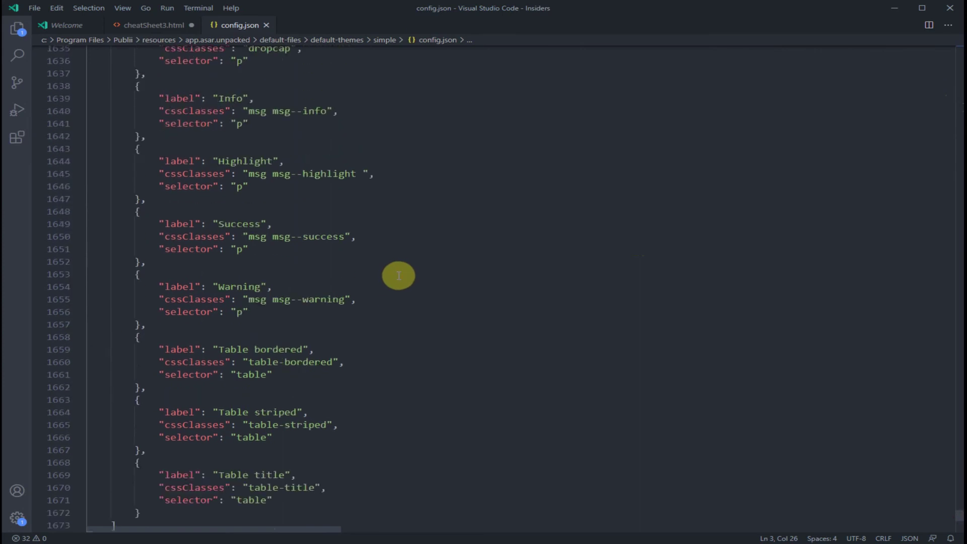
pyautogui.scroll(3, 398, 275)
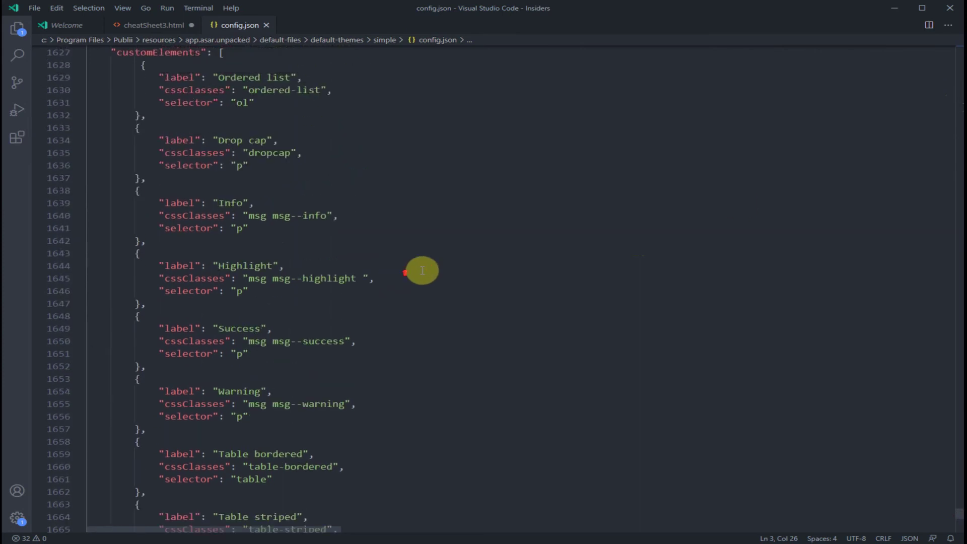
# Step: Return config.json to its top, then read the default config on the 'Theme config.json file' docs page
pyautogui.click(959, 55)
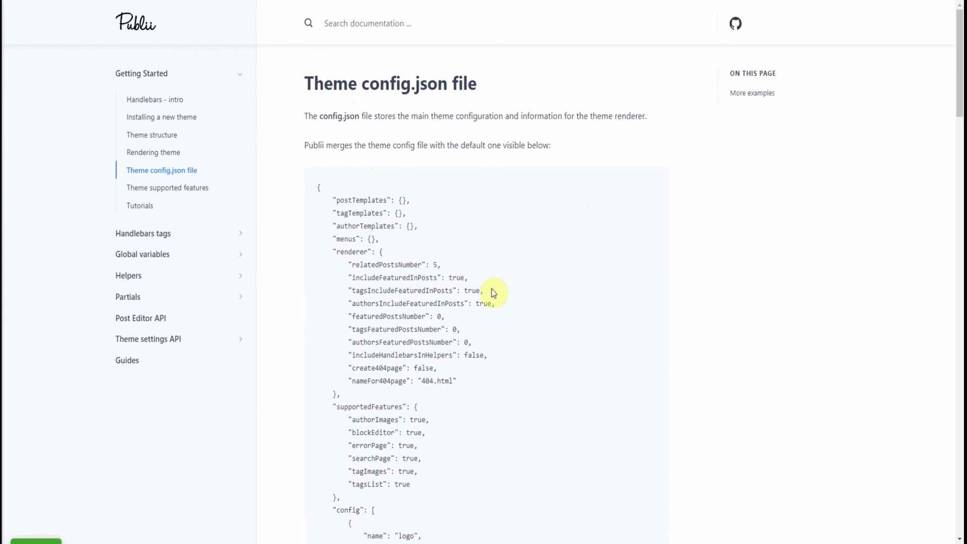
pyautogui.scroll(-2, 491, 291)
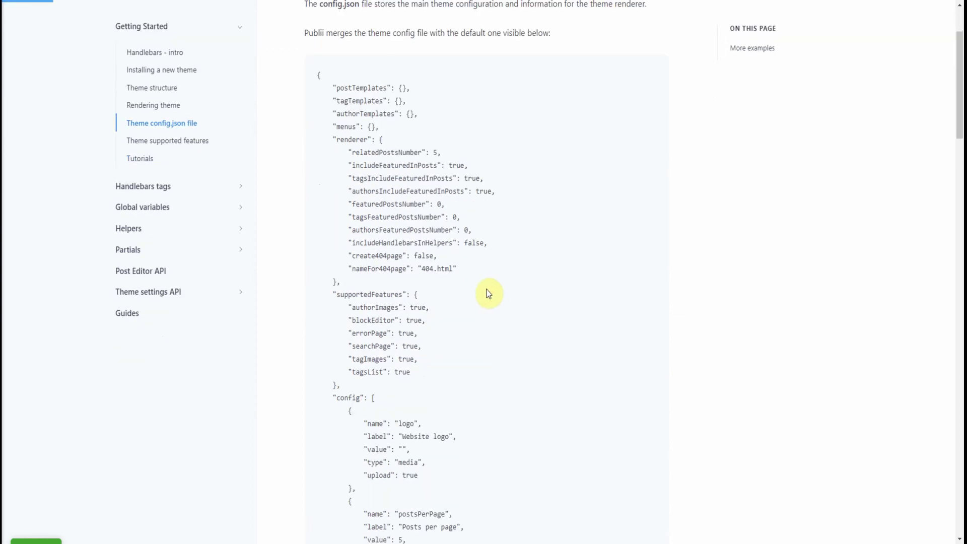
pyautogui.scroll(-5, 433, 299)
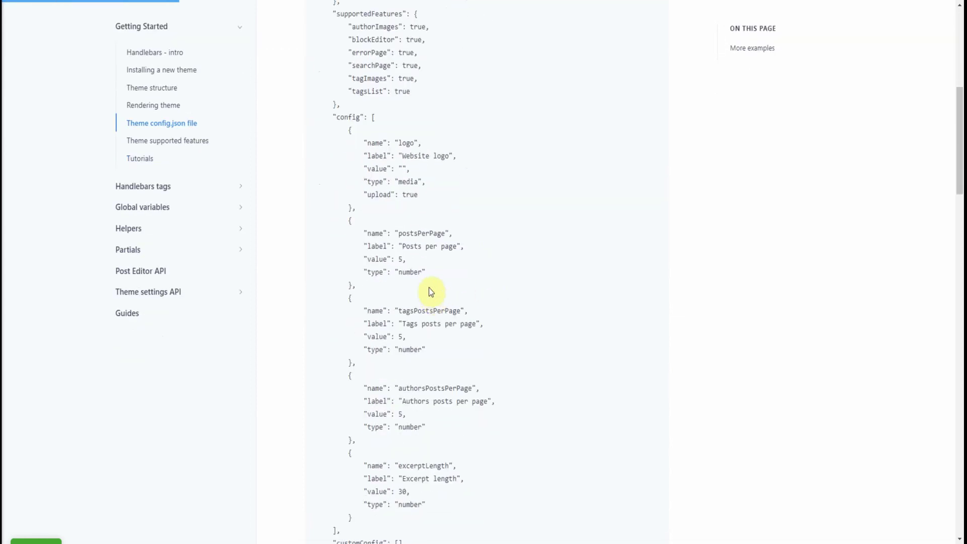
pyautogui.scroll(-1, 437, 324)
pyautogui.scroll(-4, 437, 323)
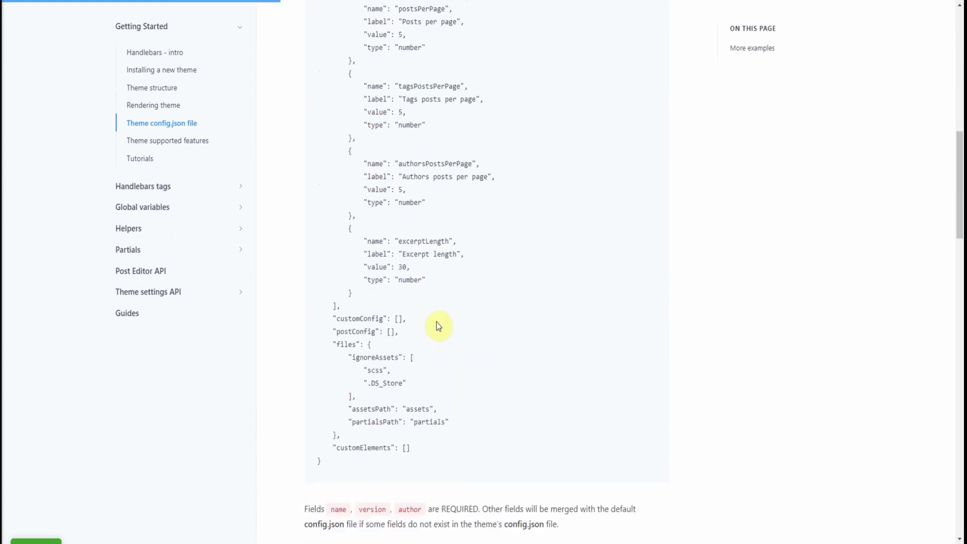
pyautogui.scroll(-4, 437, 326)
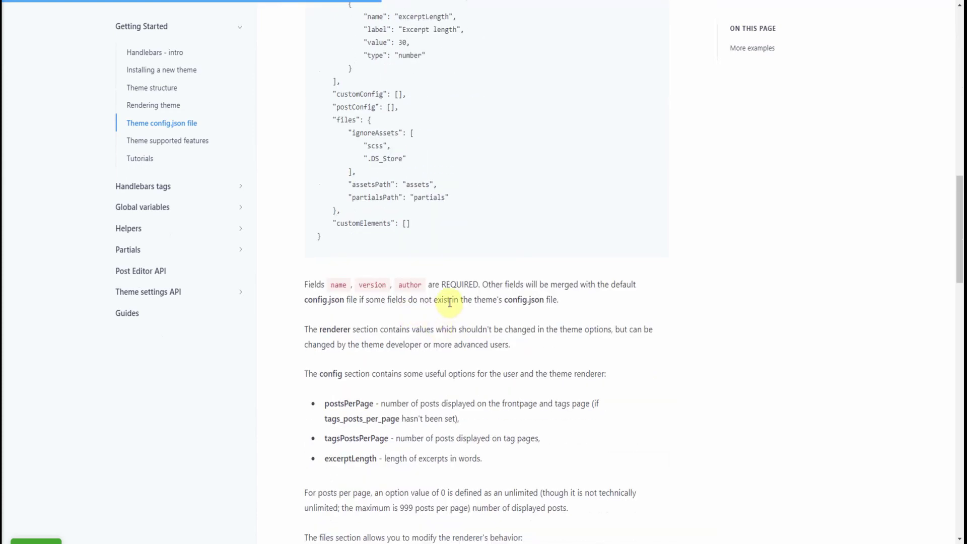
pyautogui.scroll(-5, 450, 302)
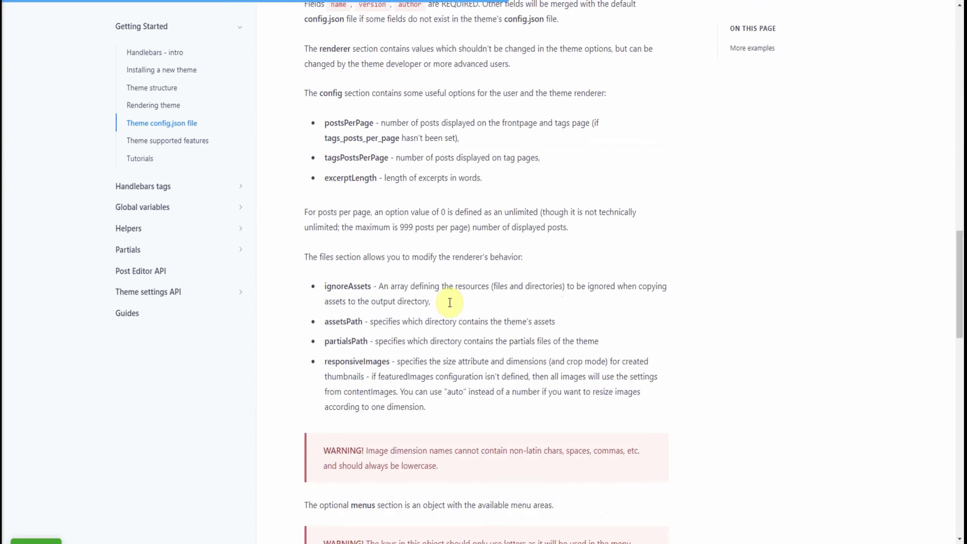
# Step: Read the docs' field descriptions and examples down to the footer, then scroll back up
pyautogui.scroll(-3, 449, 302)
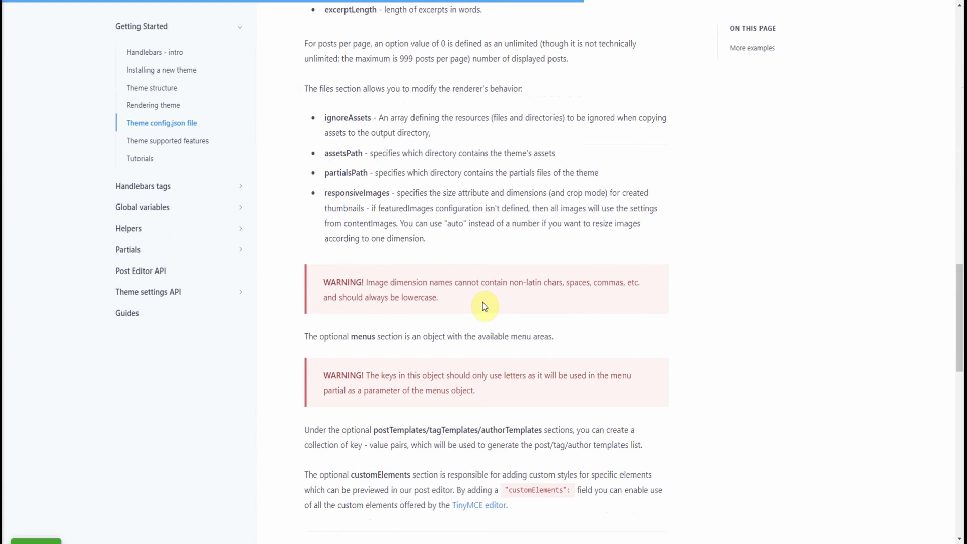
pyautogui.scroll(-3, 483, 305)
pyautogui.scroll(-3, 483, 302)
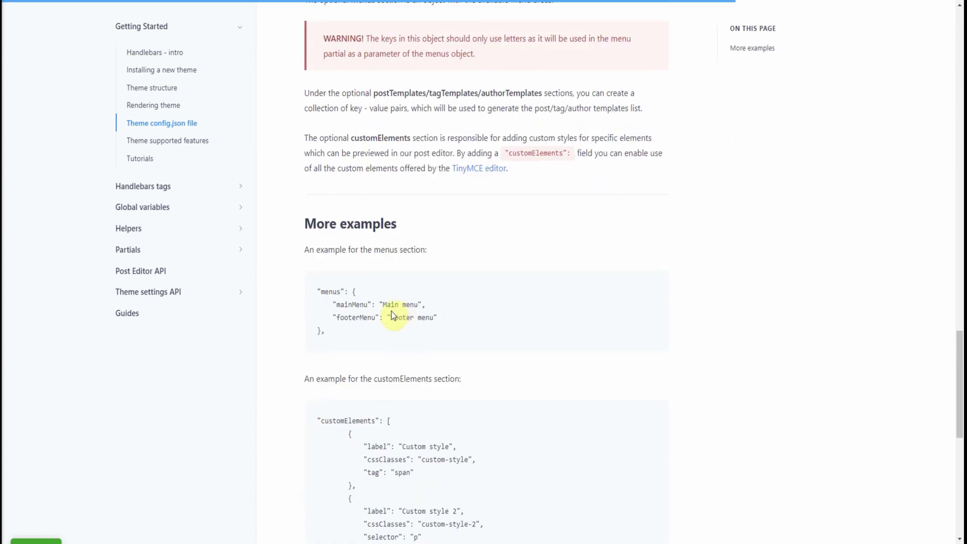
pyautogui.scroll(-1, 483, 261)
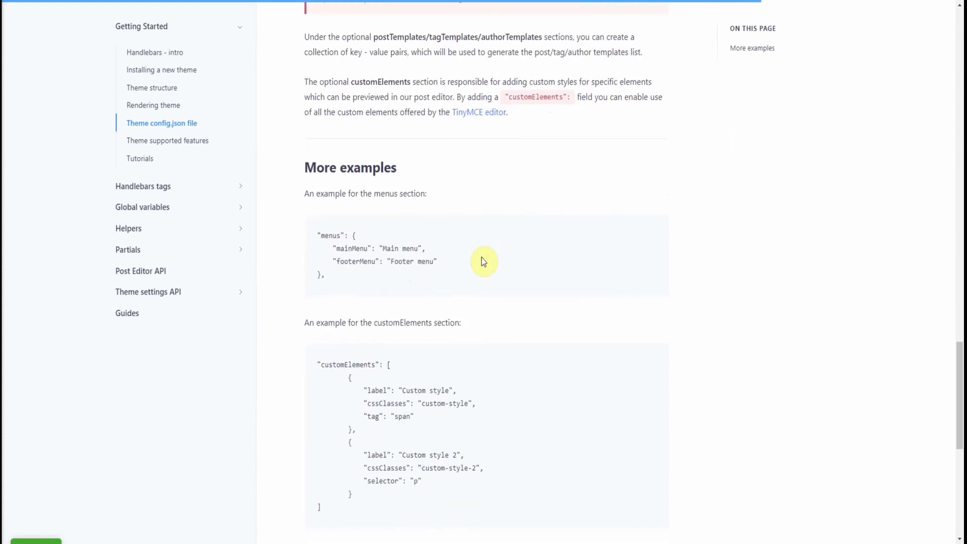
pyautogui.scroll(-3, 481, 259)
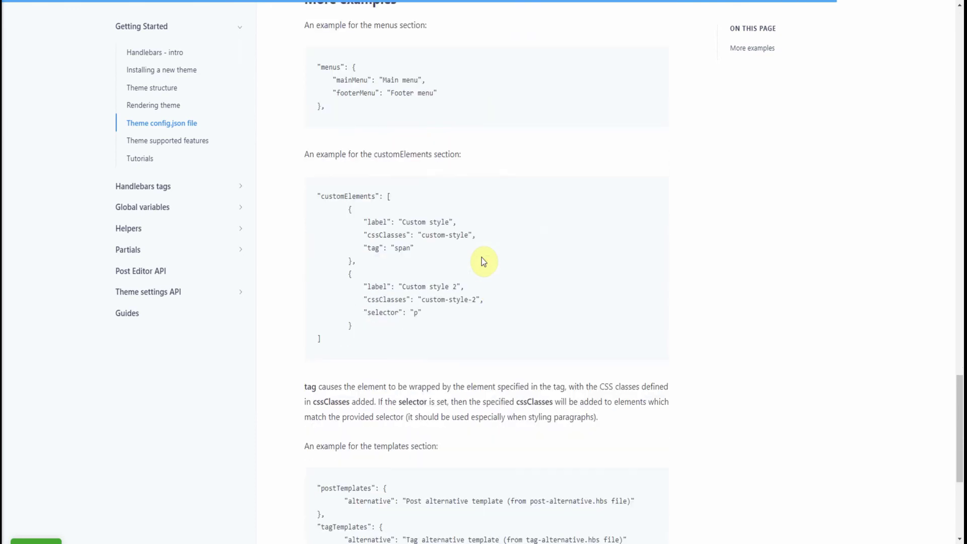
pyautogui.scroll(-5, 481, 258)
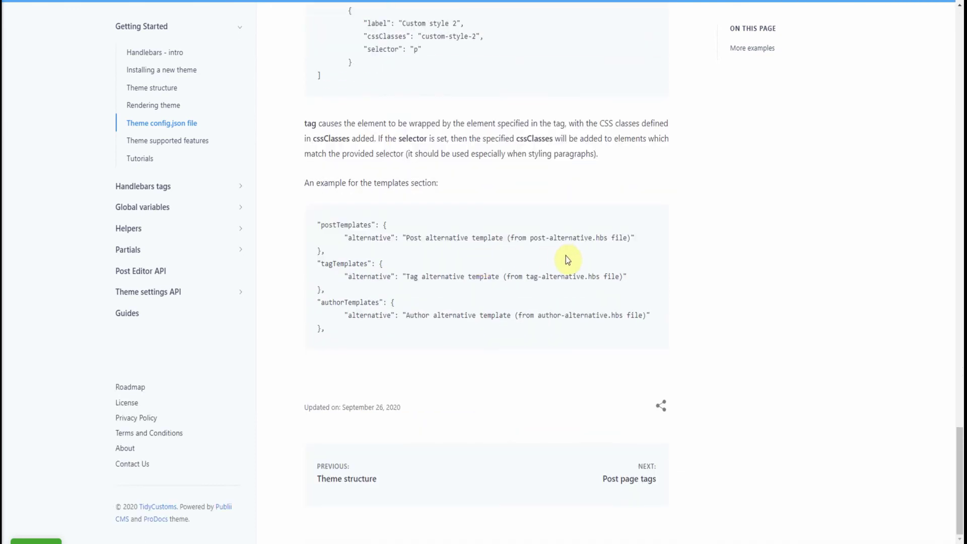
pyautogui.scroll(4, 574, 260)
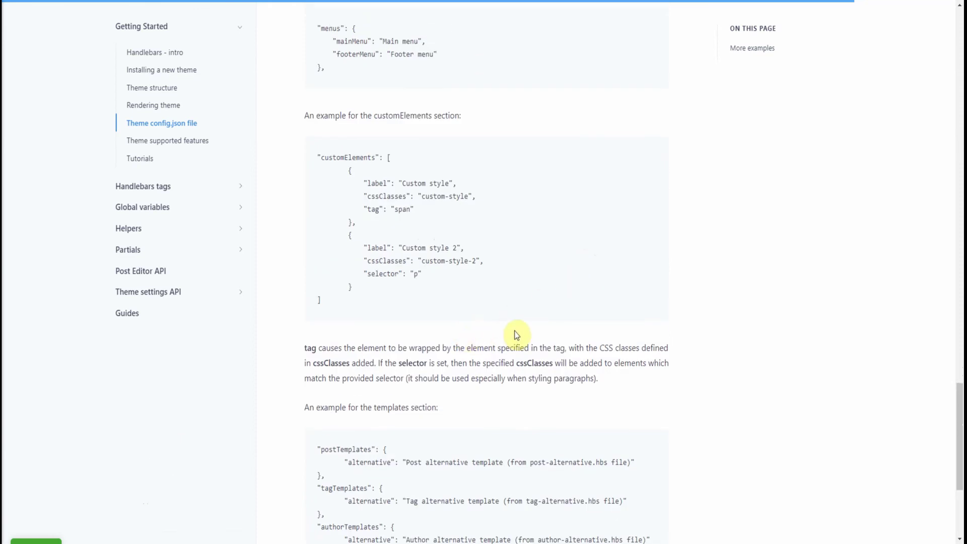
pyautogui.scroll(20, 516, 335)
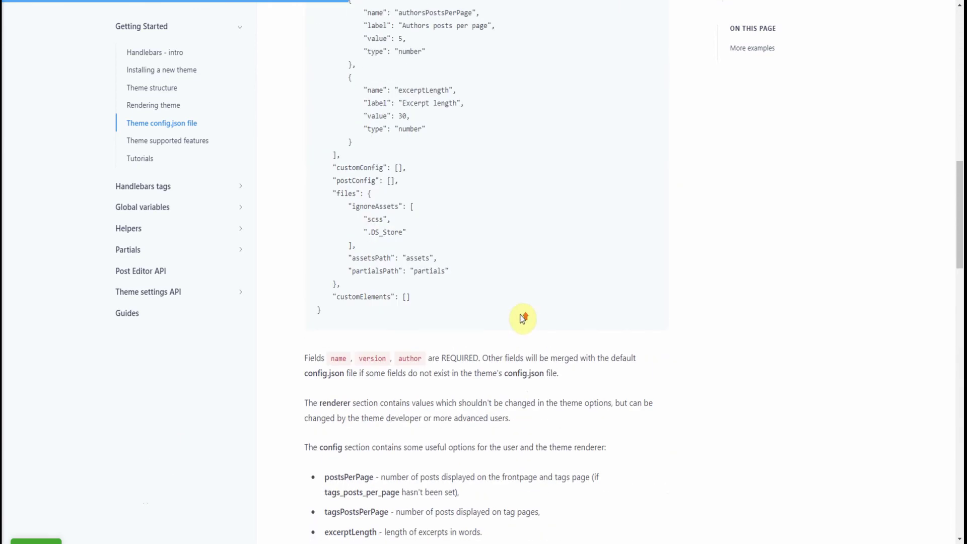
pyautogui.scroll(8, 522, 317)
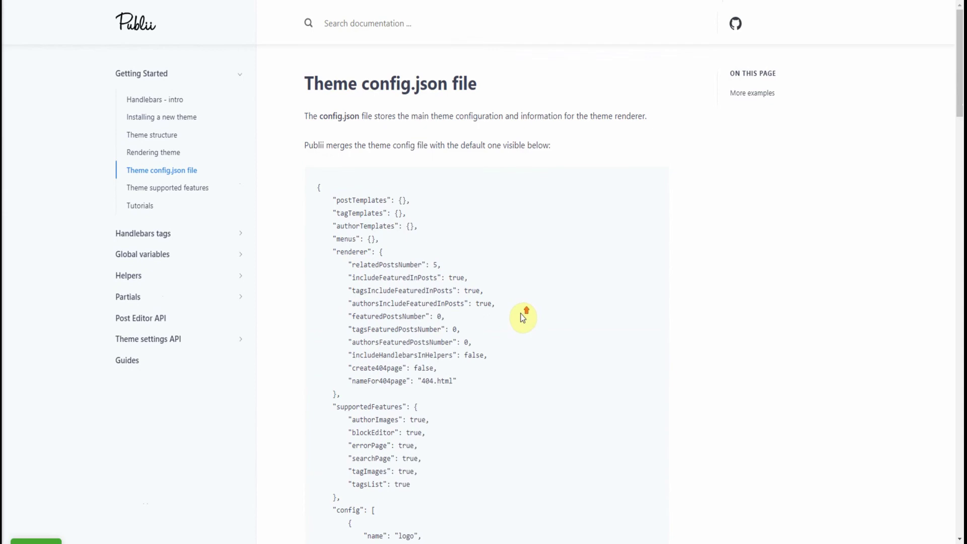